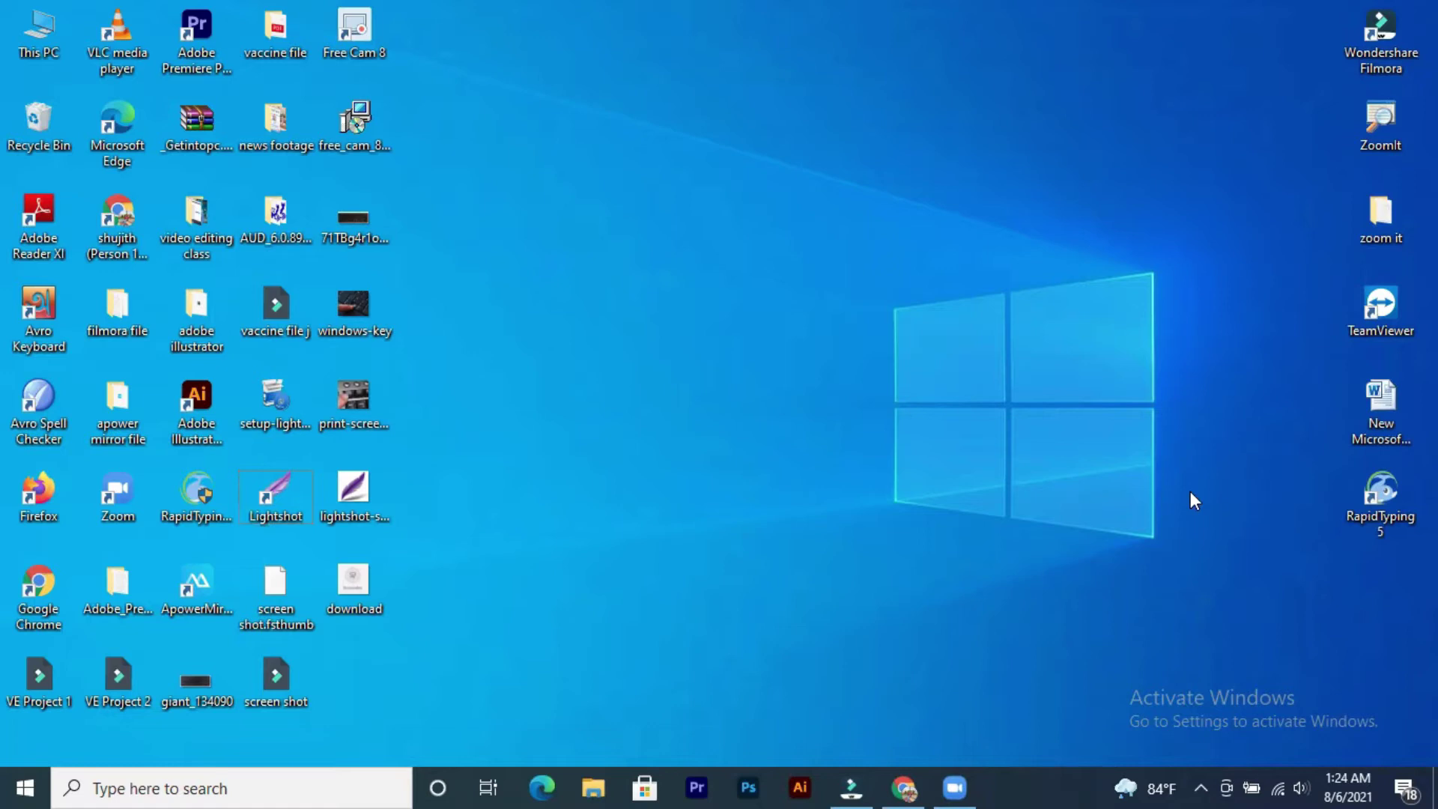
Bring up Facebook in Chrome, take a full-screen screenshot with Win+Print Screen, and start a new post
click(903, 786)
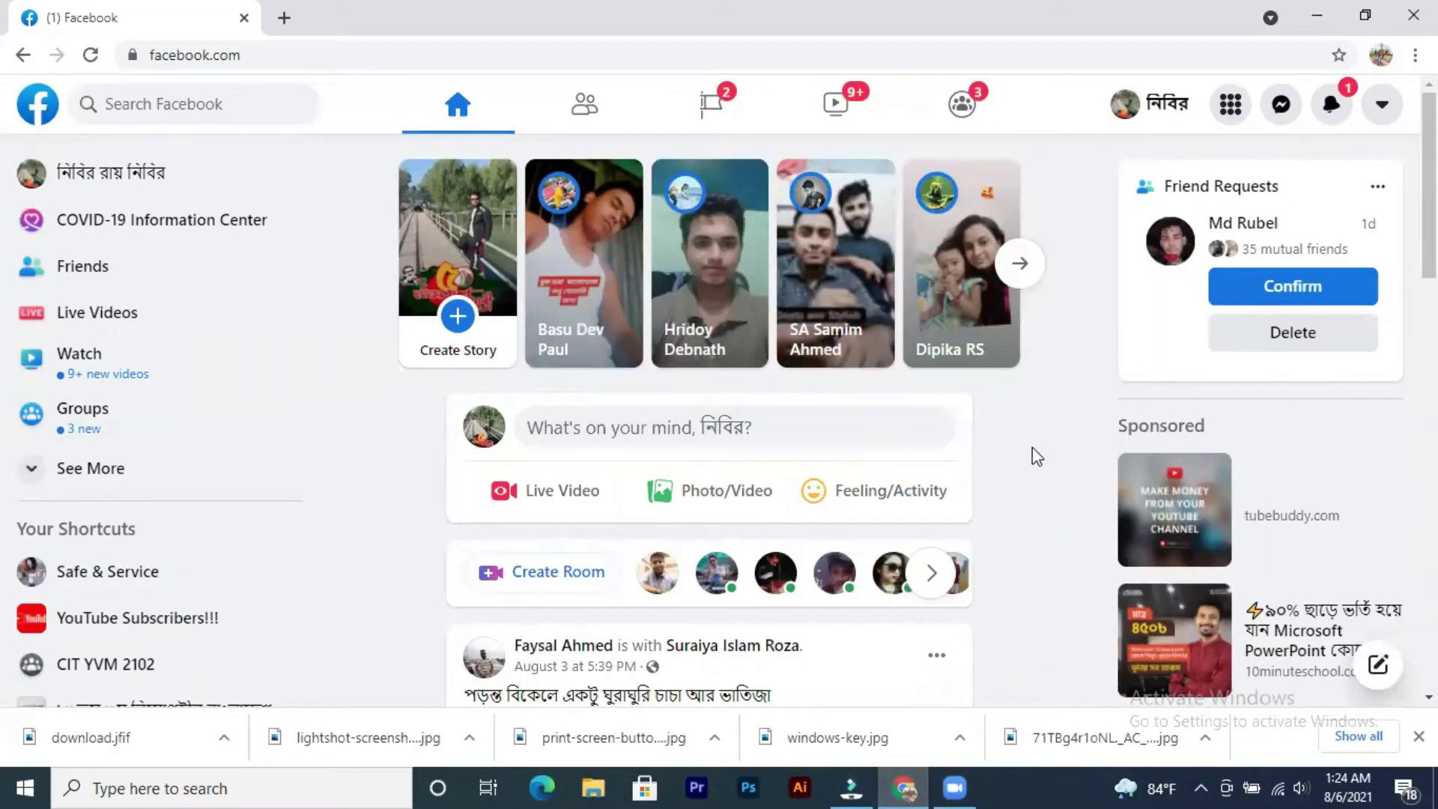
key(super+Print)
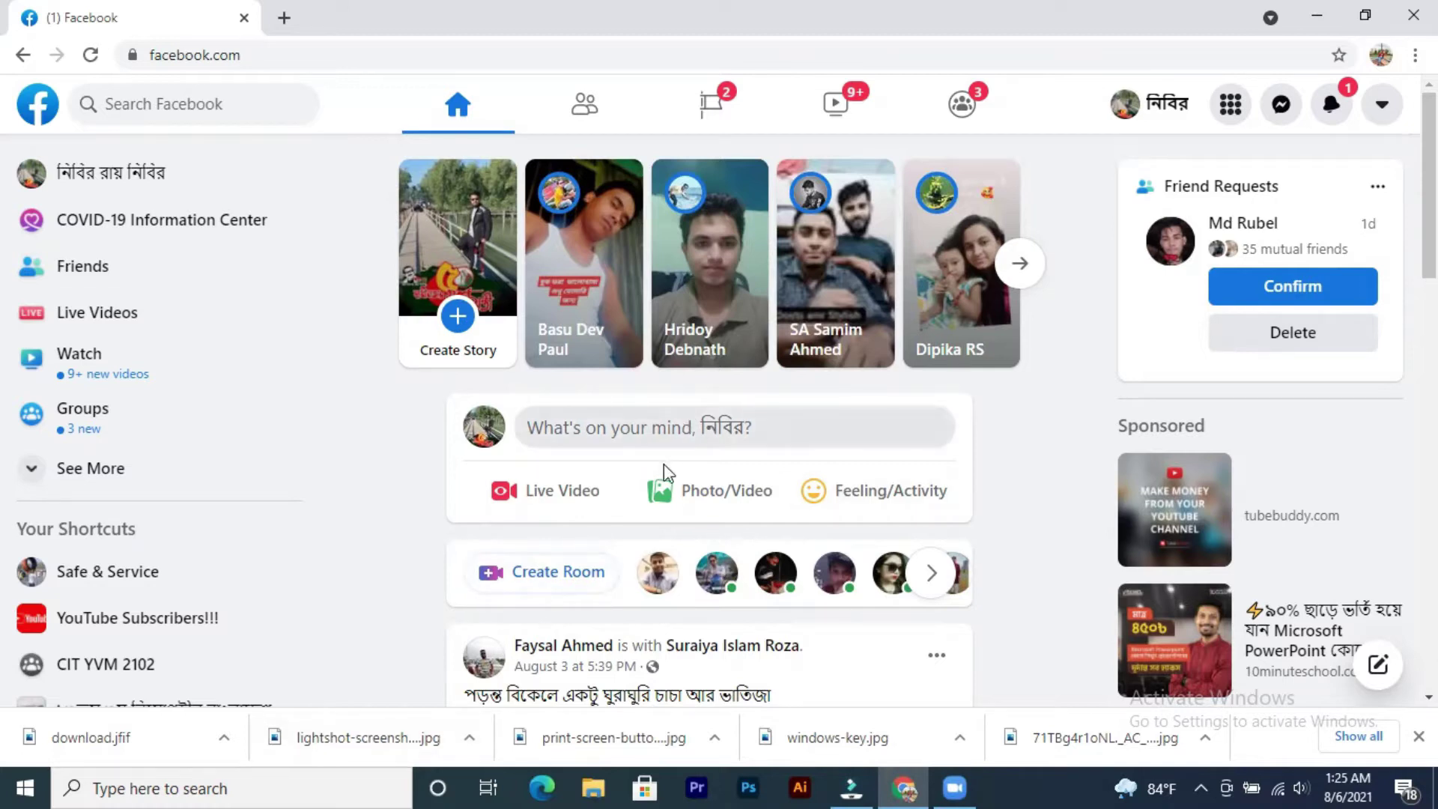
click(657, 430)
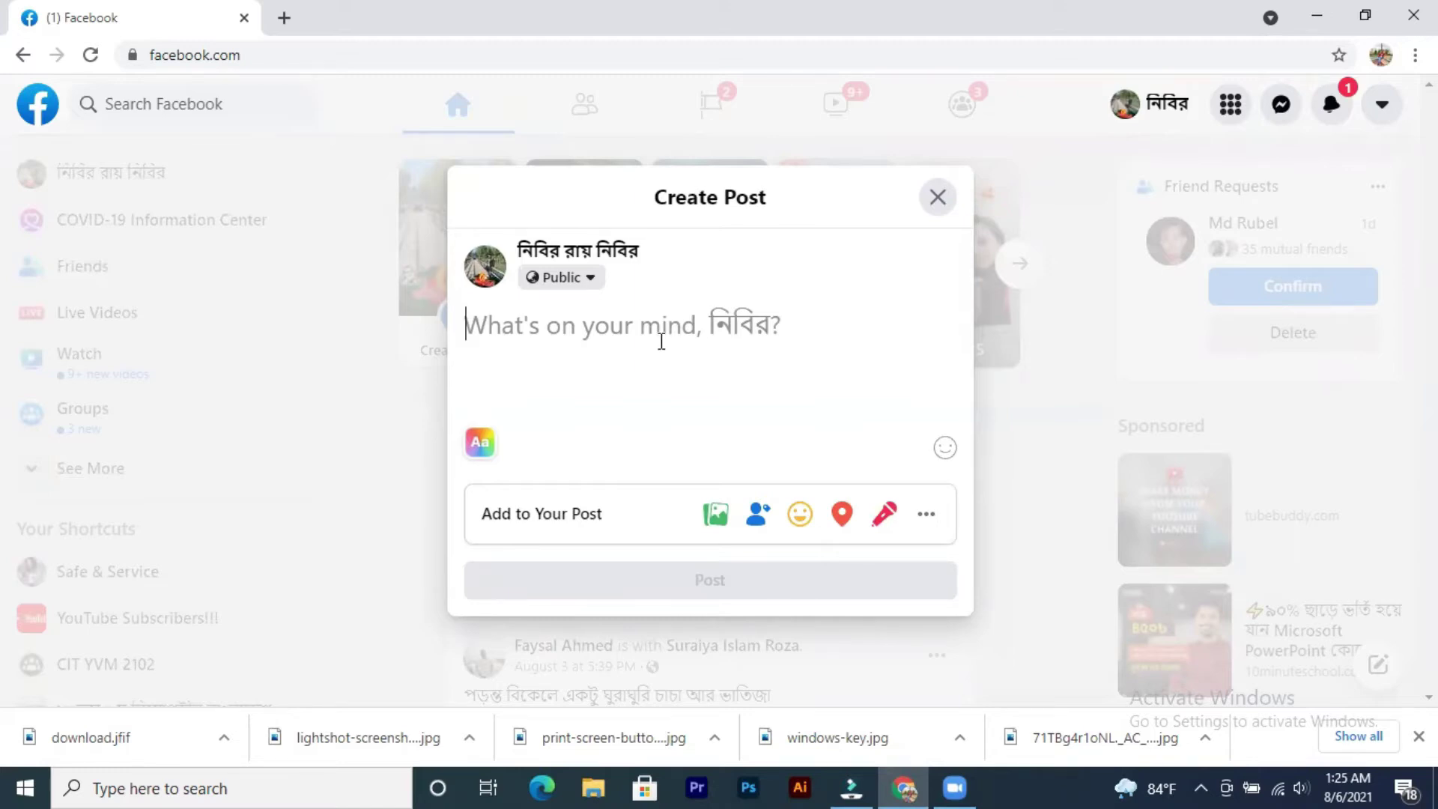
Paste the screenshot into the post draft, discard the post, and minimize Chrome
right_click(652, 330)
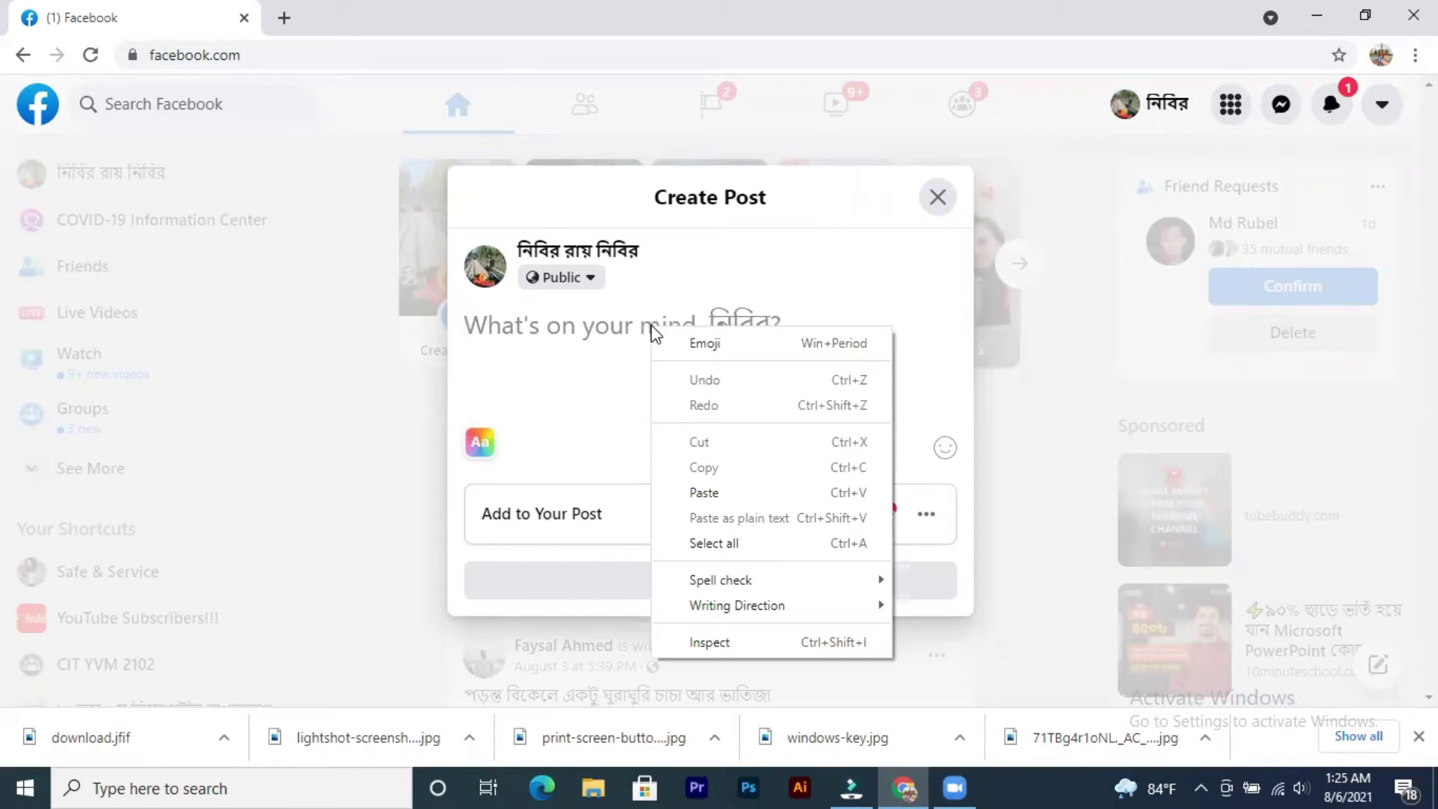
click(741, 493)
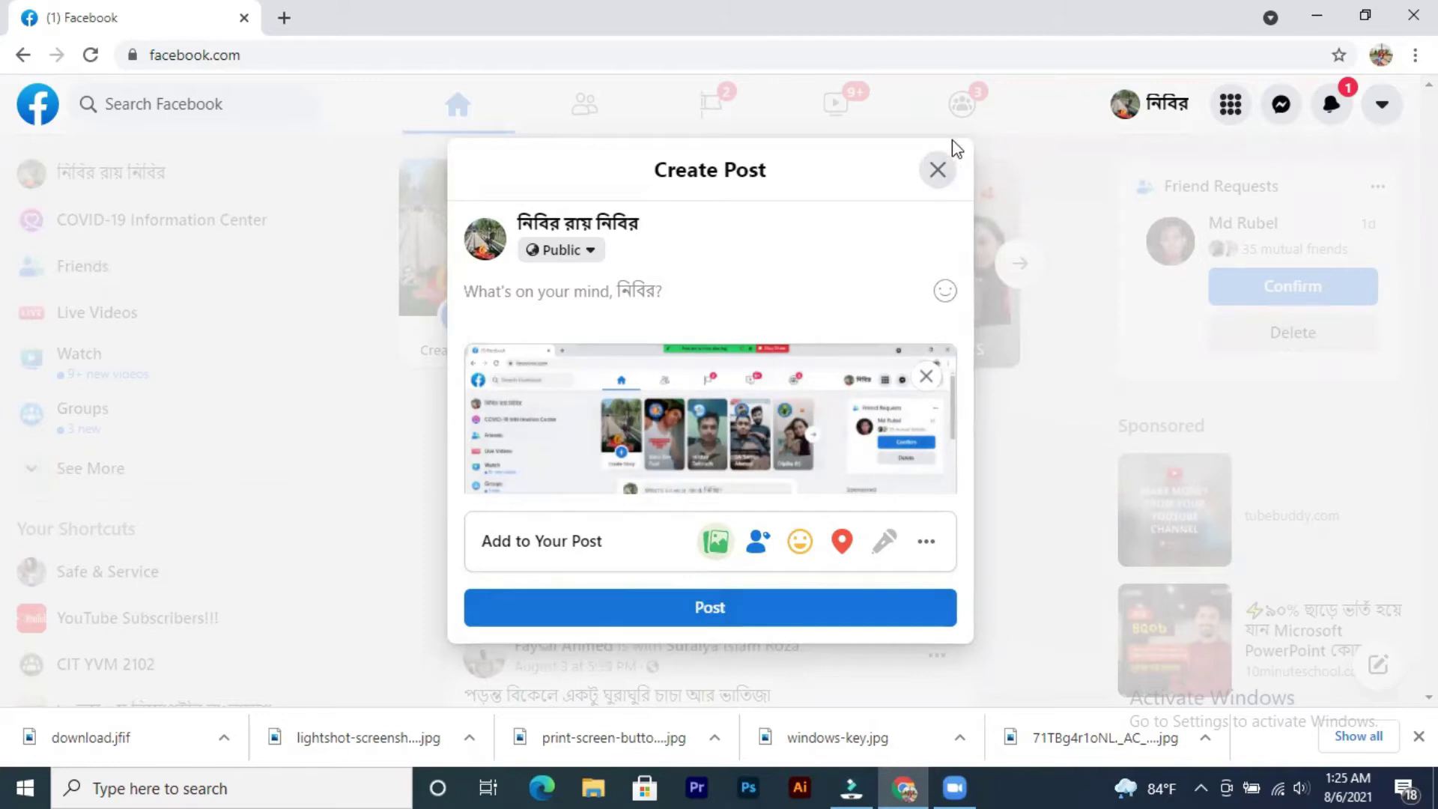
click(938, 170)
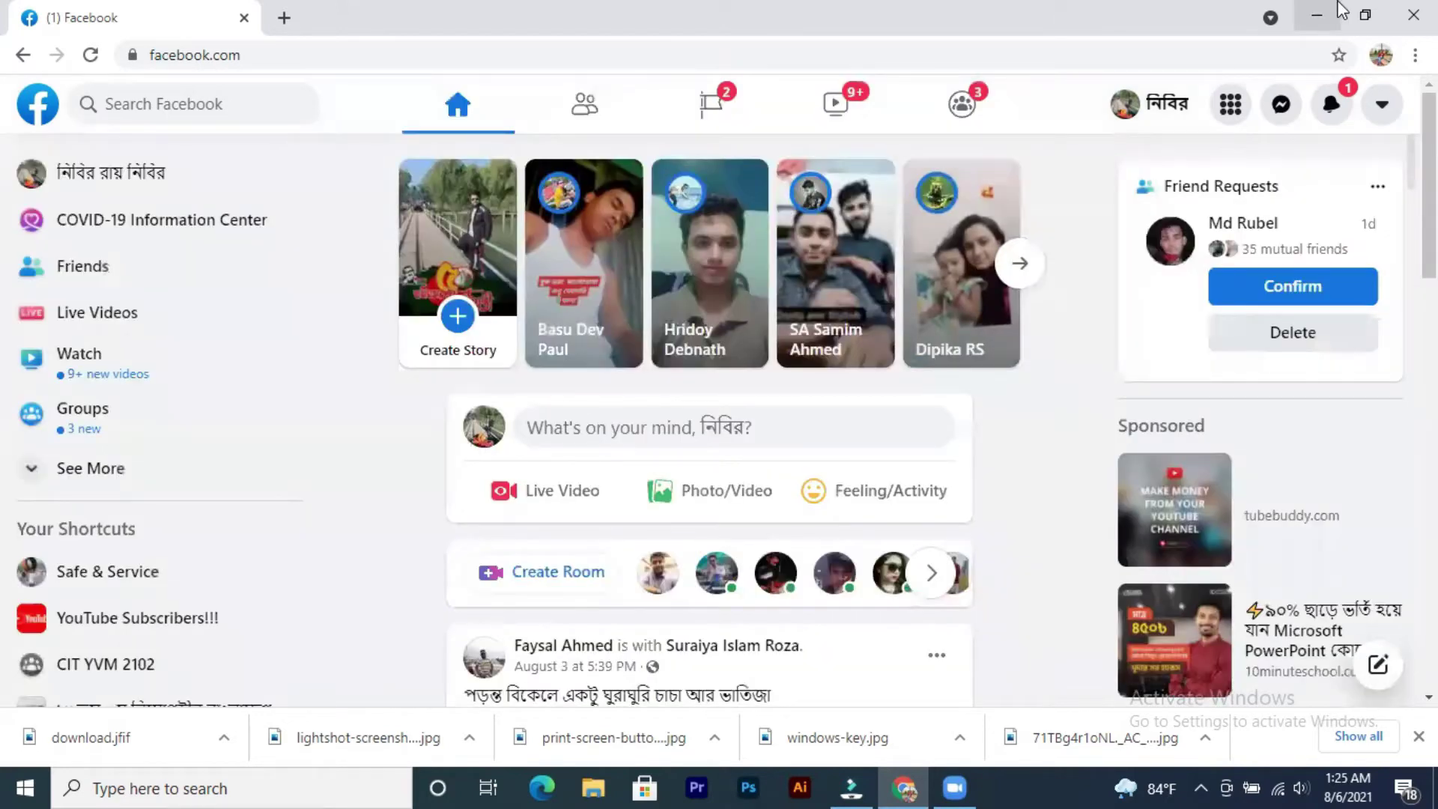
click(1319, 15)
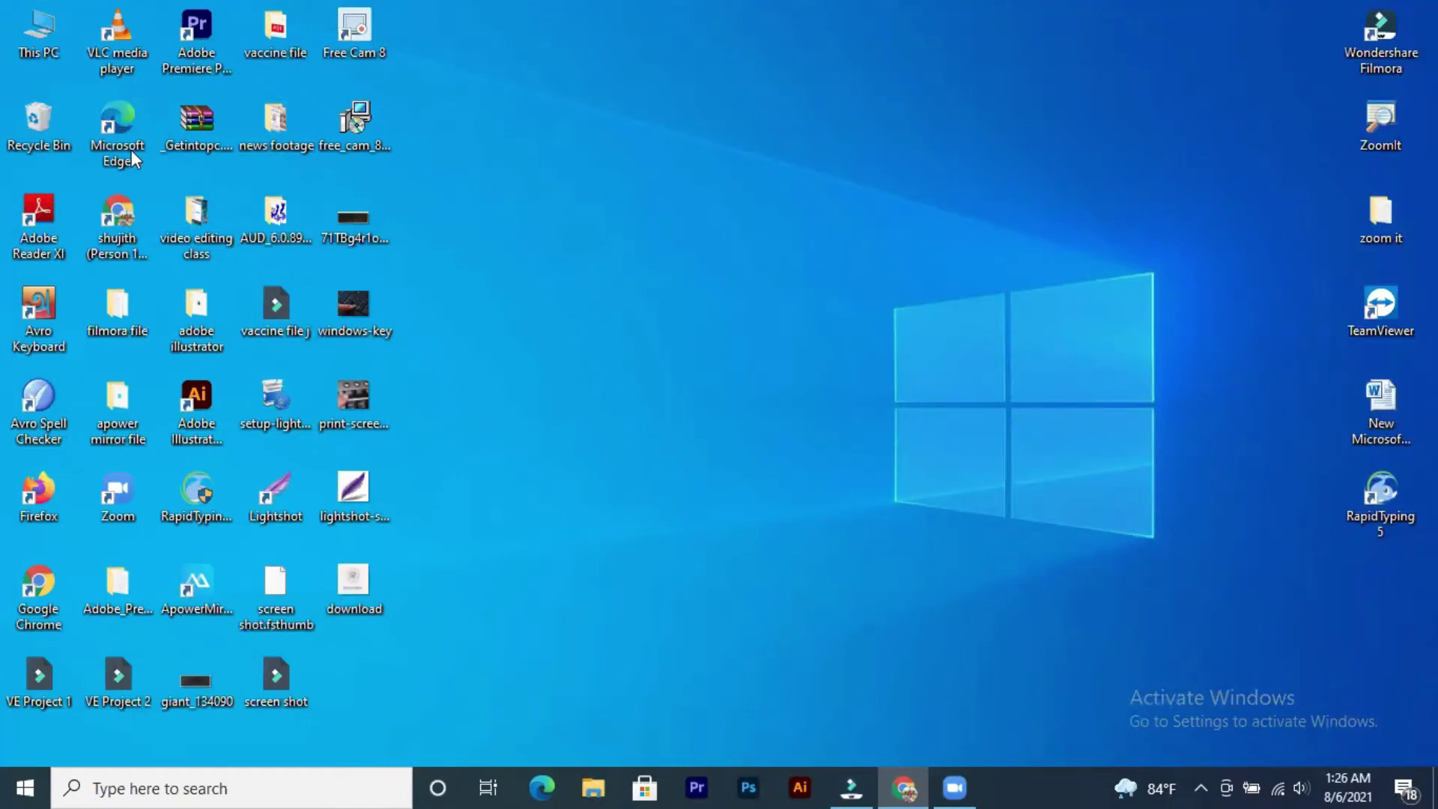
Open This PC, go to Pictures, and open the Screenshots folder
double_click(39, 29)
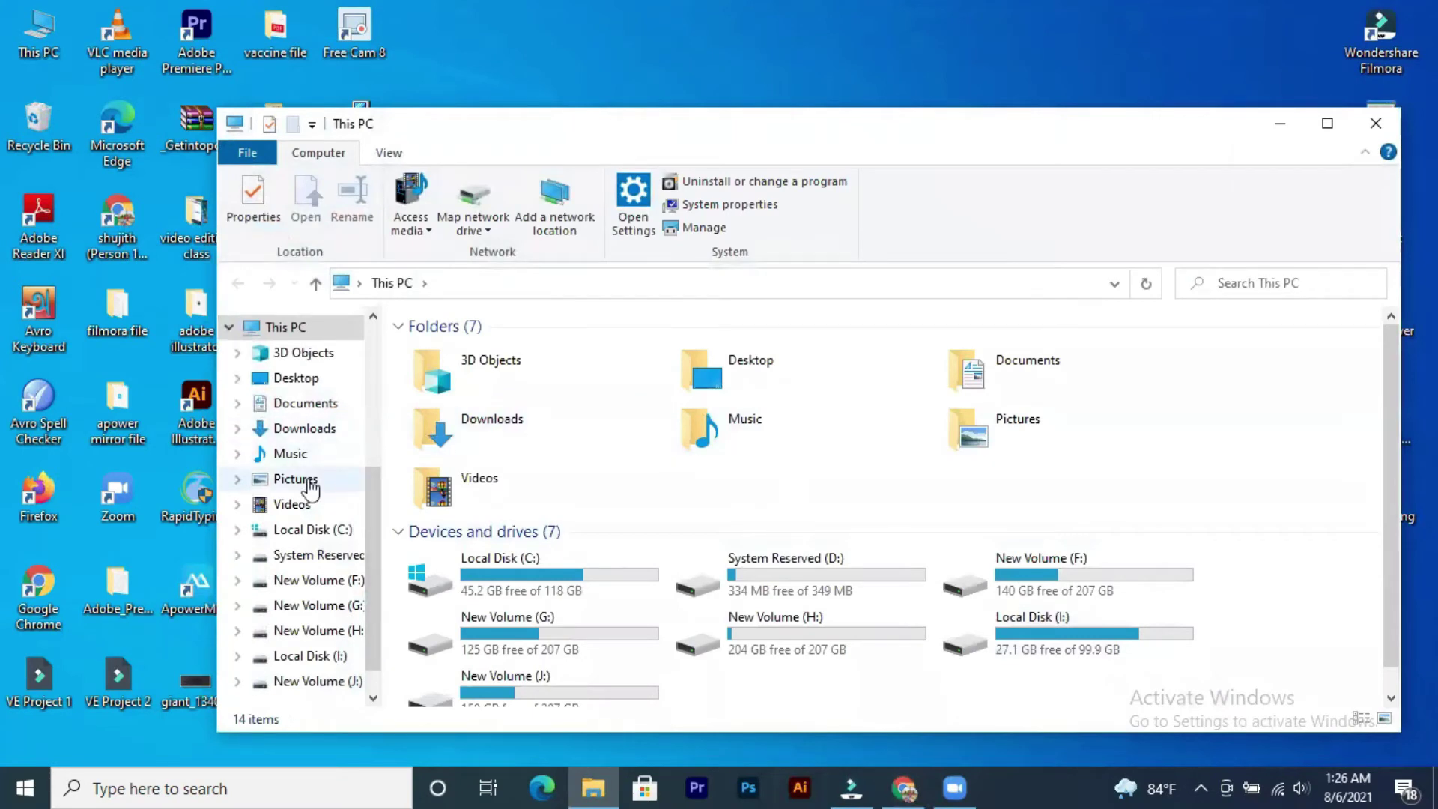
click(321, 483)
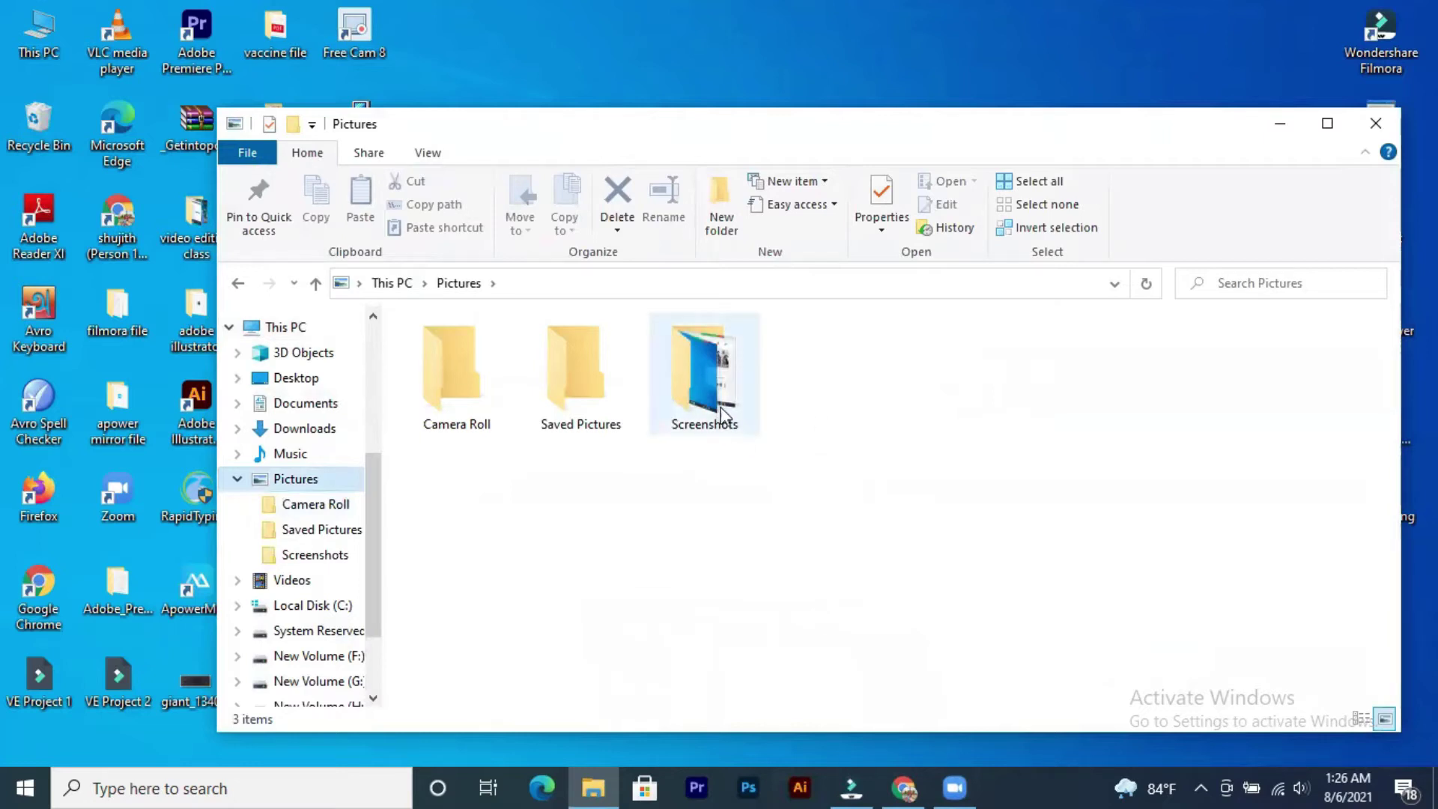
double_click(703, 378)
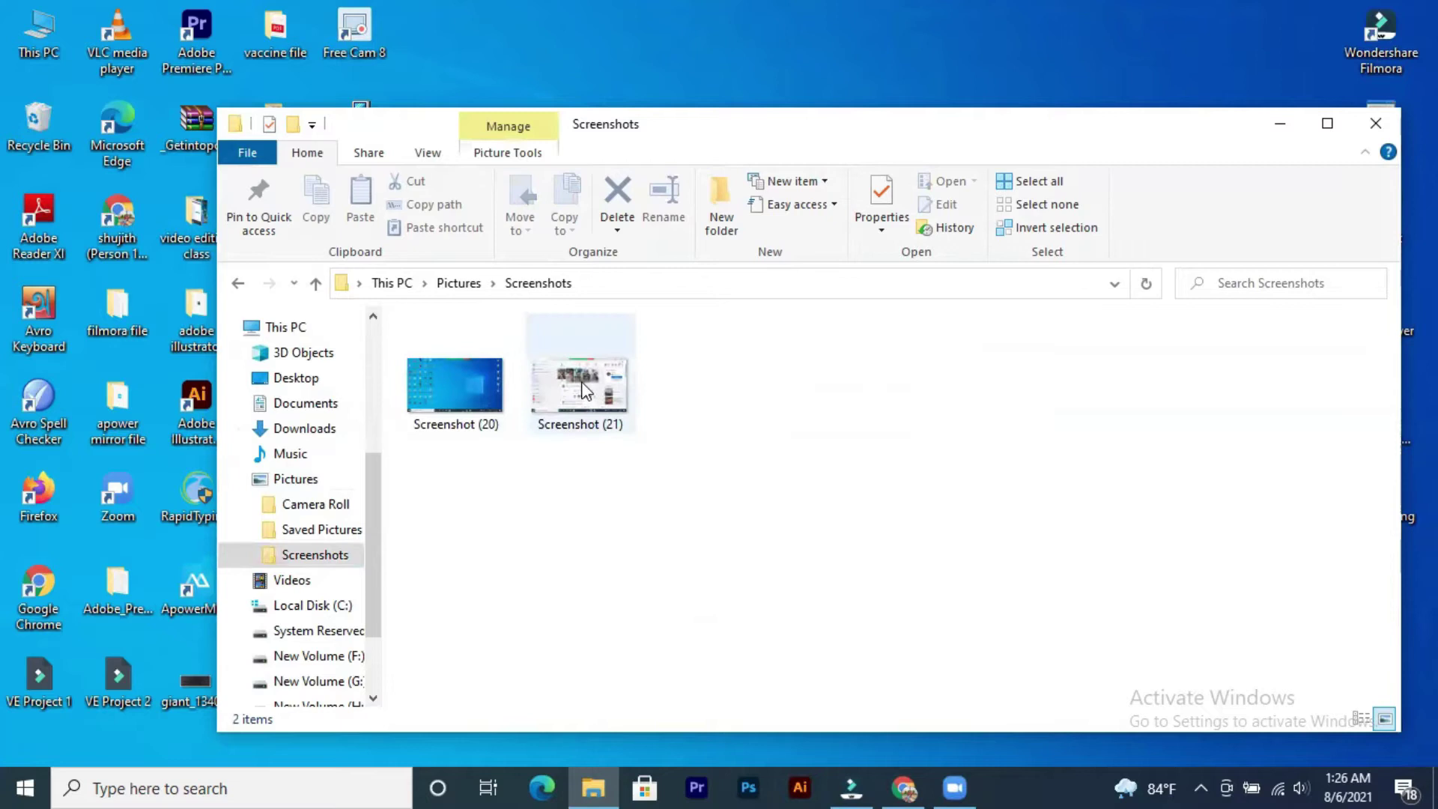
Preview Screenshot (20) then Screenshot (21) in Photos, and minimize the viewer
click(465, 401)
double_click(466, 392)
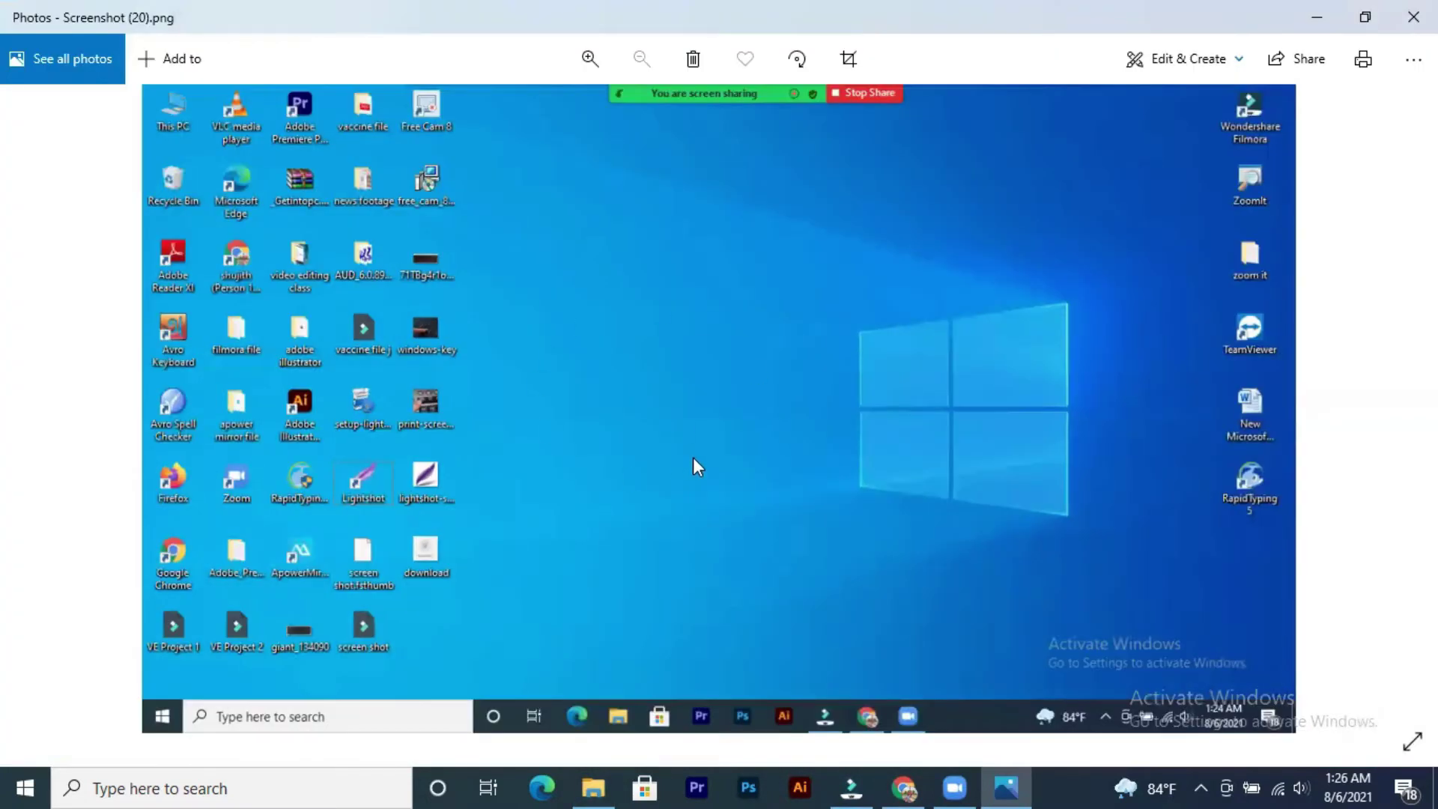
mouse_move(1367, 376)
click(1410, 401)
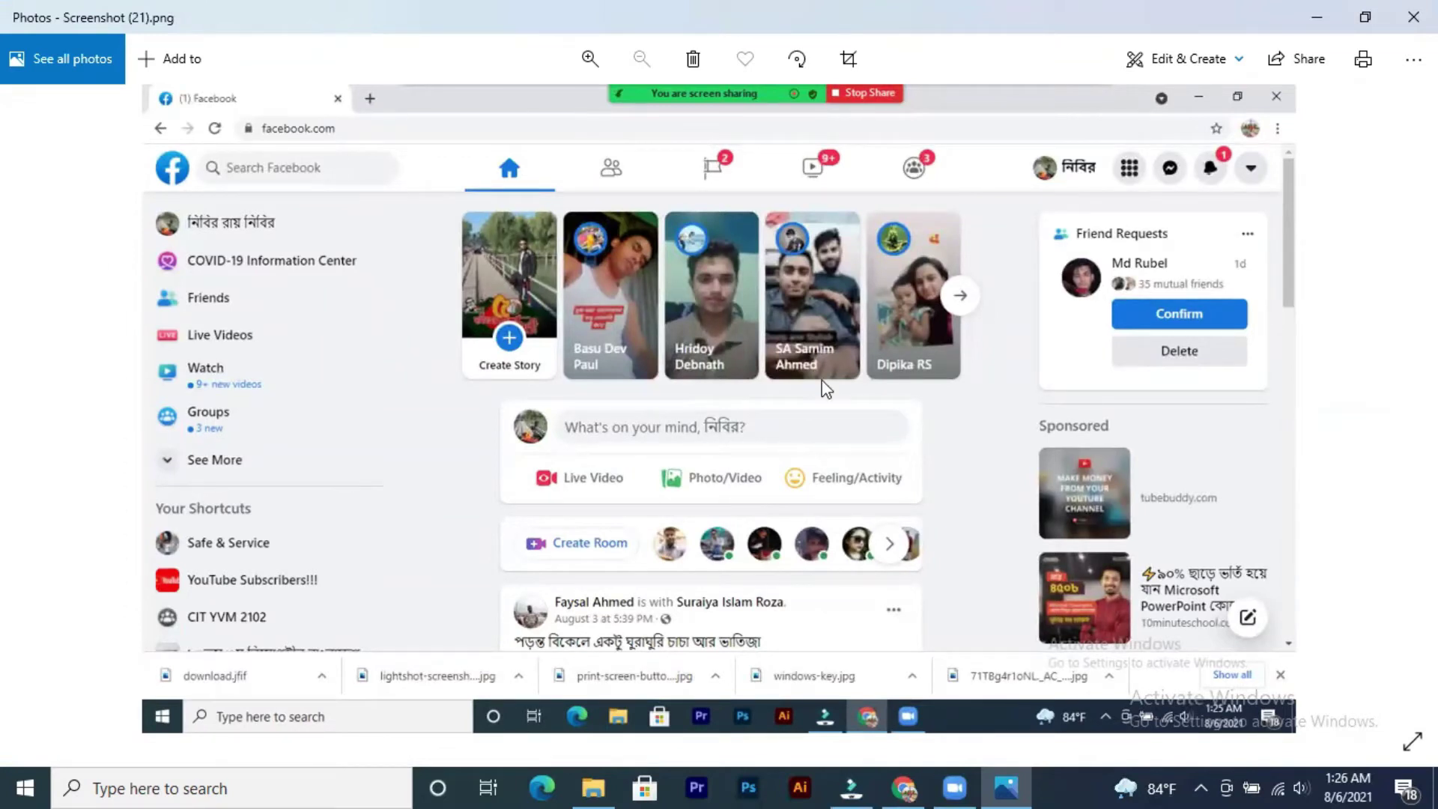
click(1324, 19)
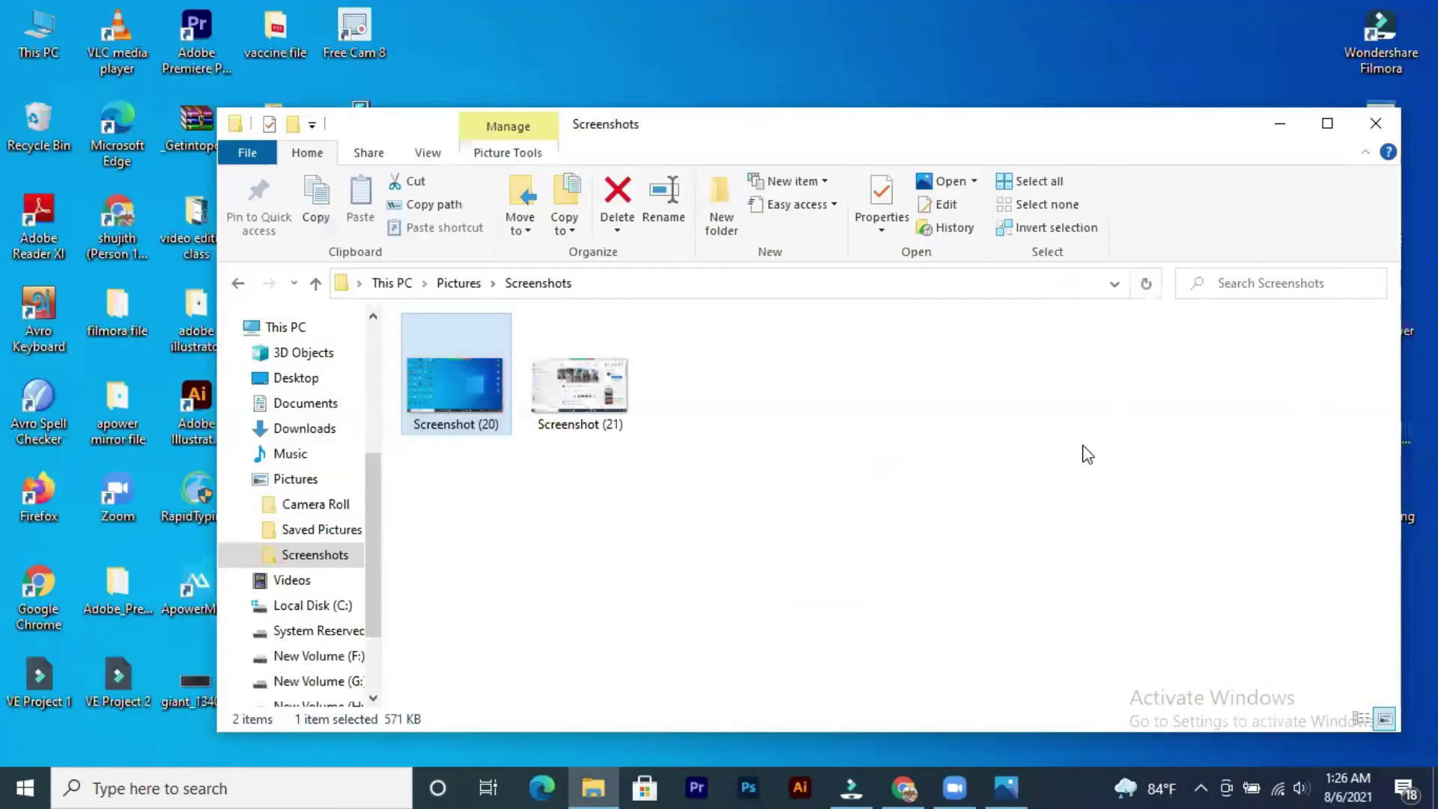
Close the Screenshots folder window
click(1374, 126)
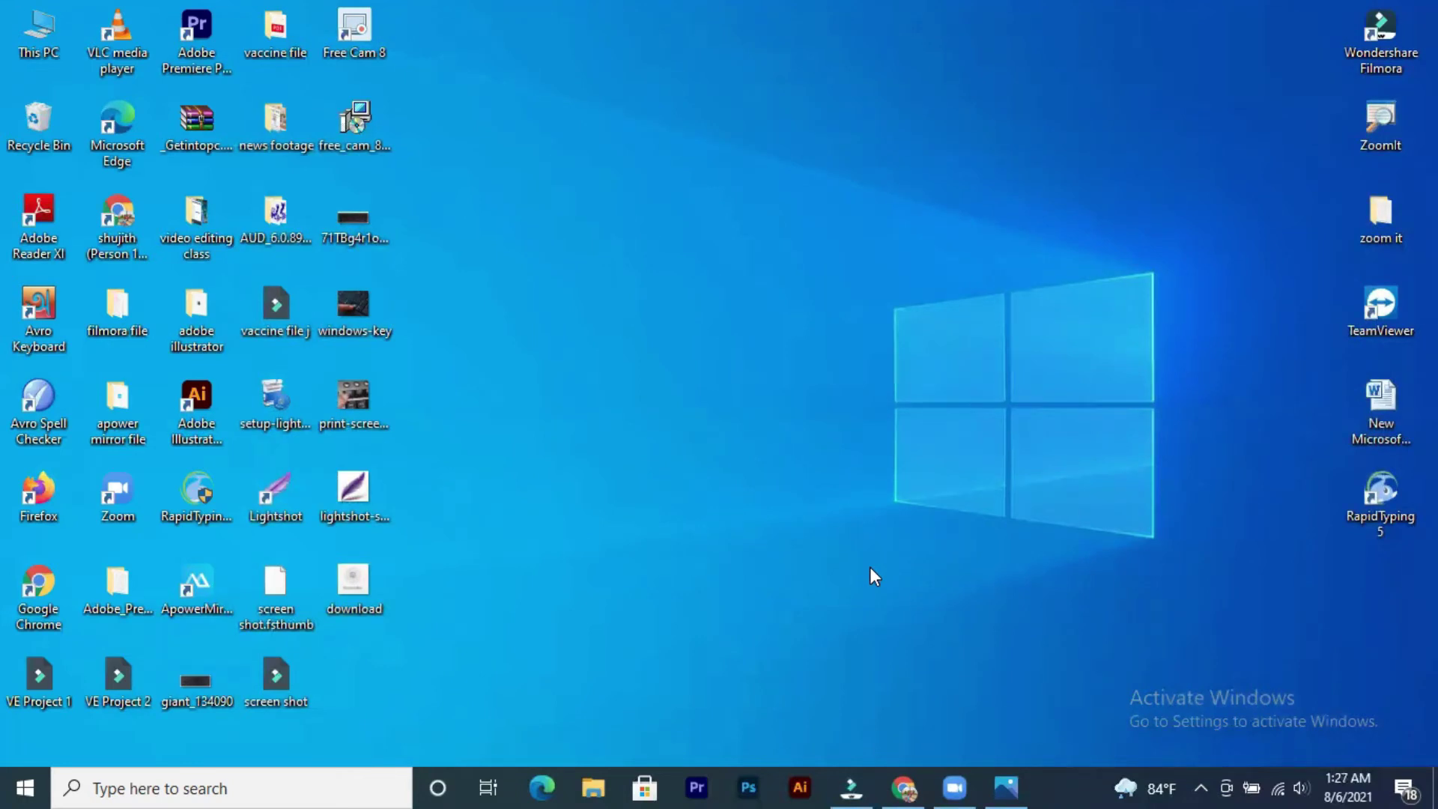
Search Windows for 'snipping tool' and launch the best match
click(295, 784)
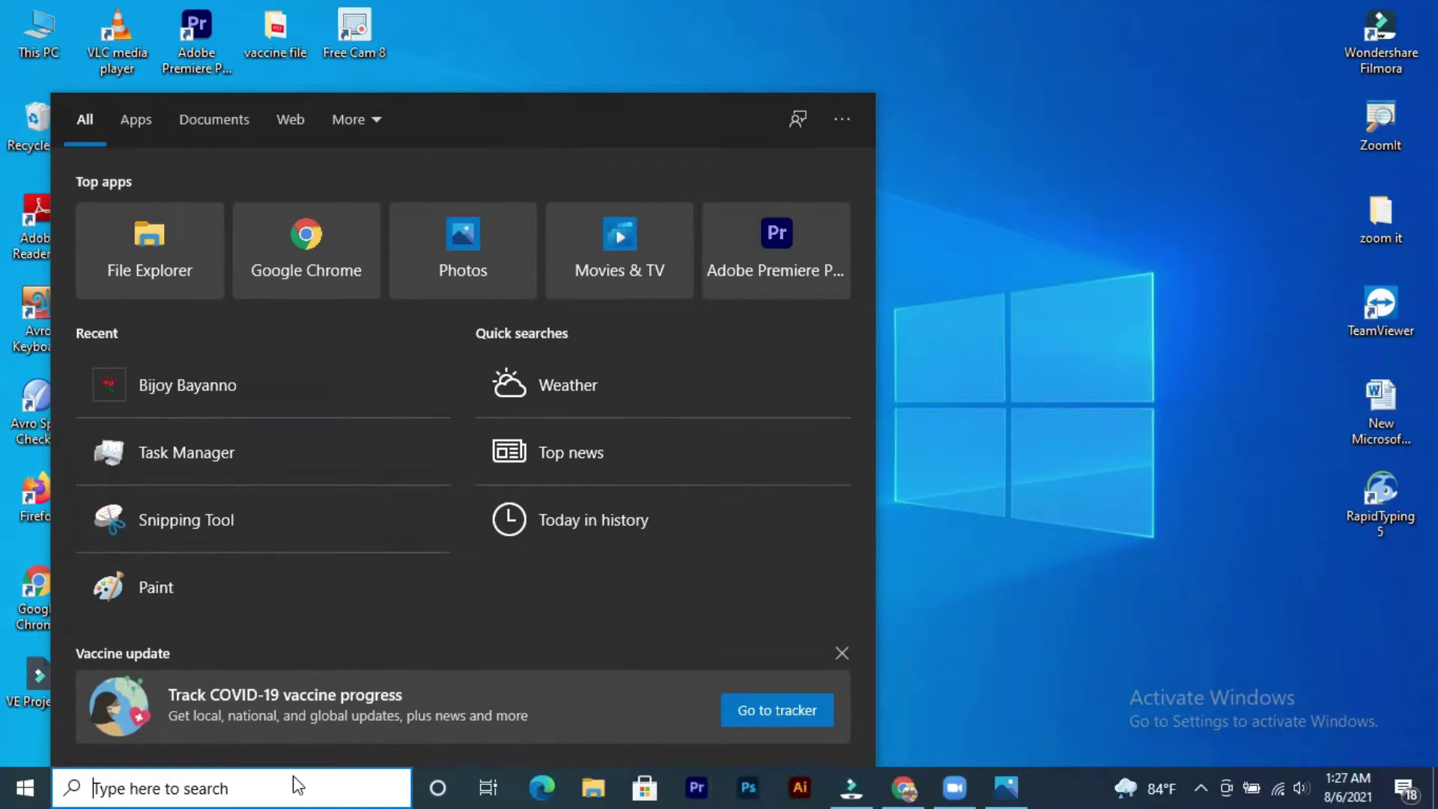
text(sn)
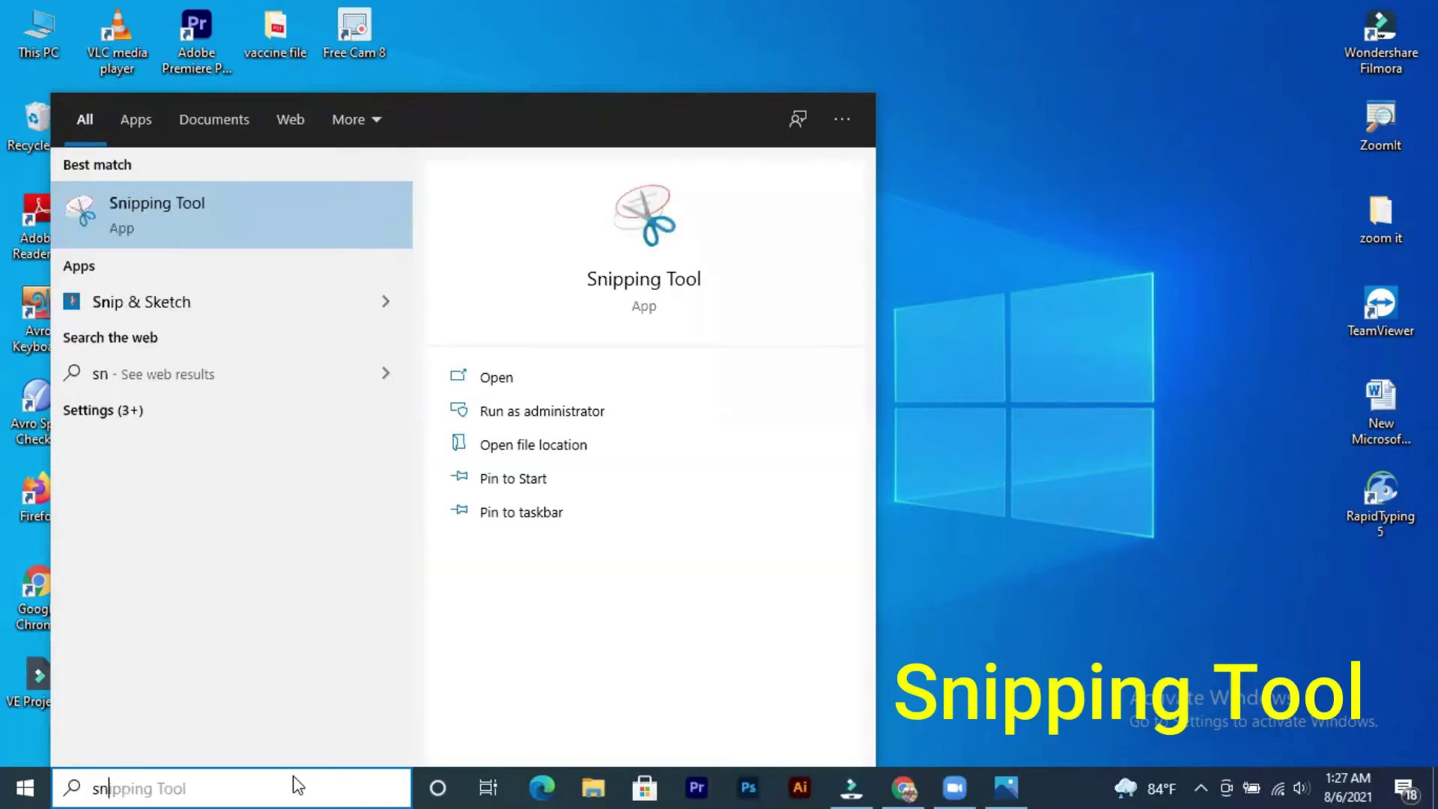
text(ippin)
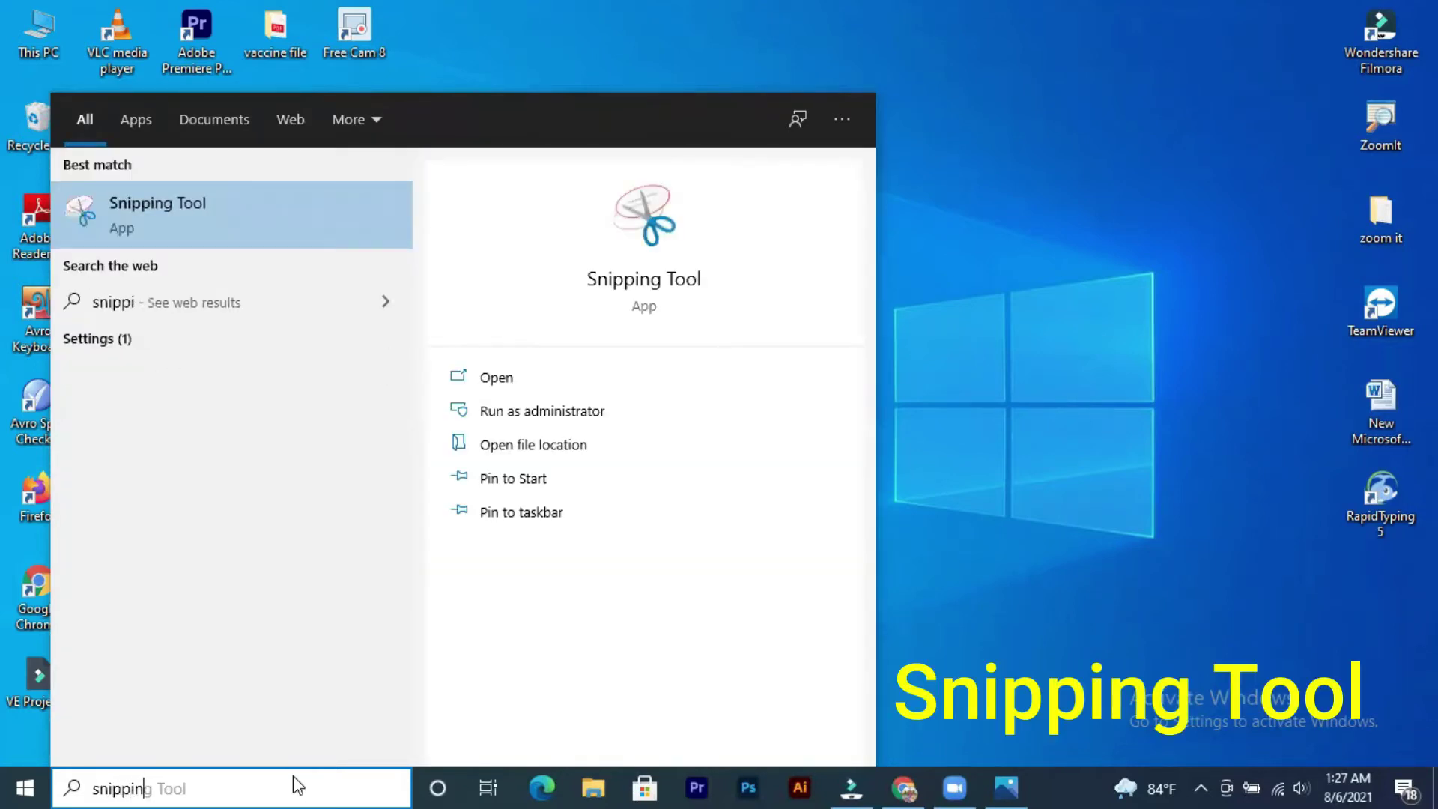
text(g tool)
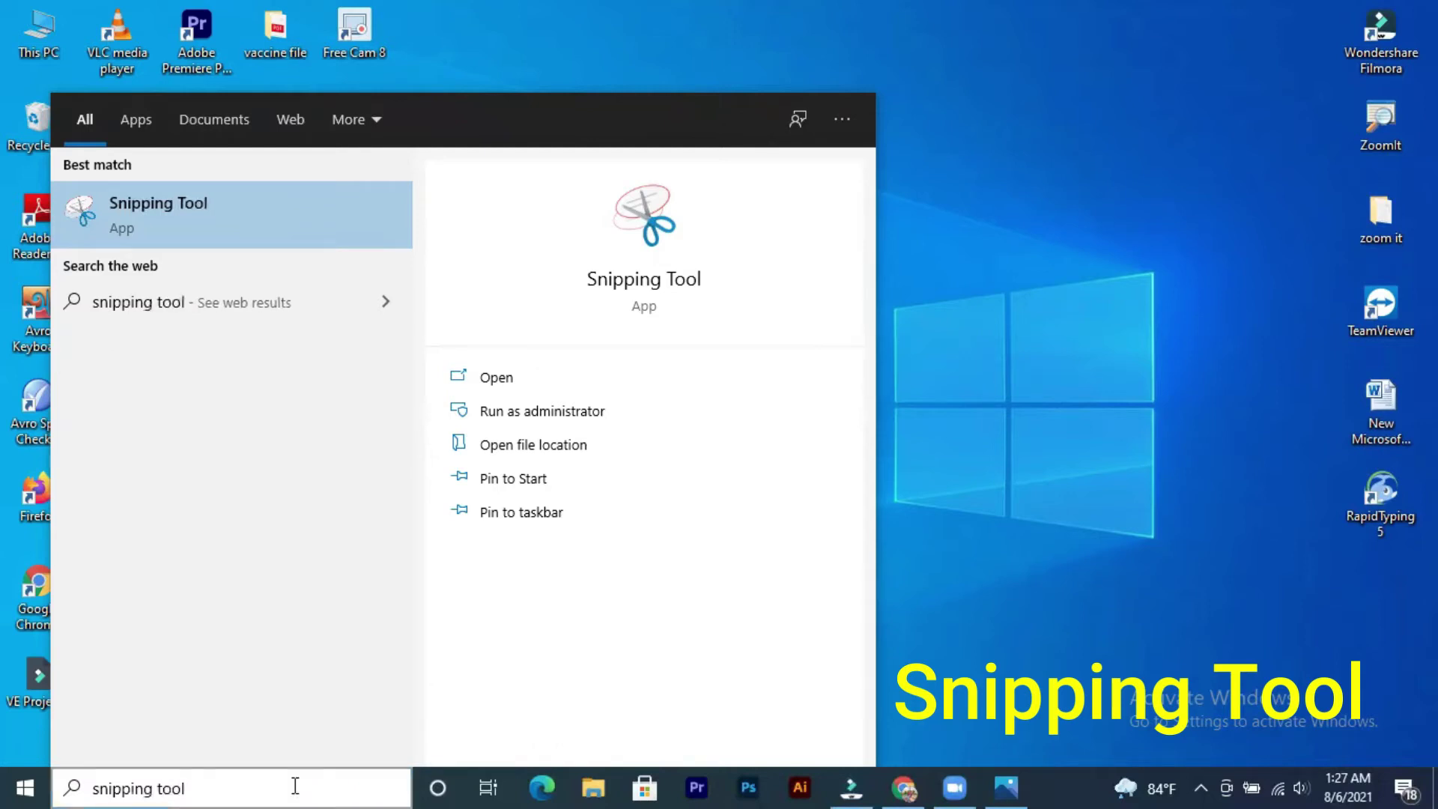
key(Return)
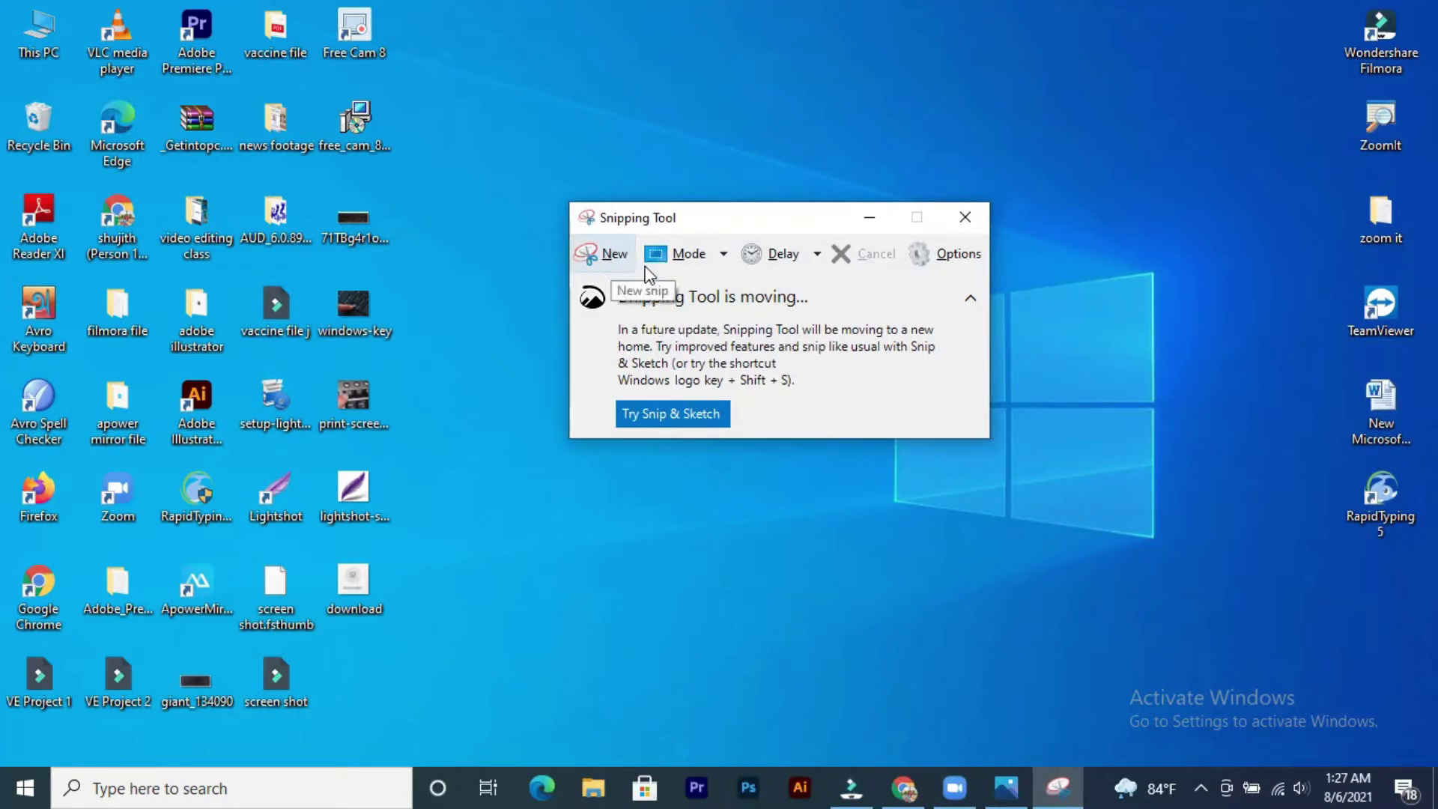
Start a new snip and drag a rectangle over the desktop's top-left icons
click(610, 257)
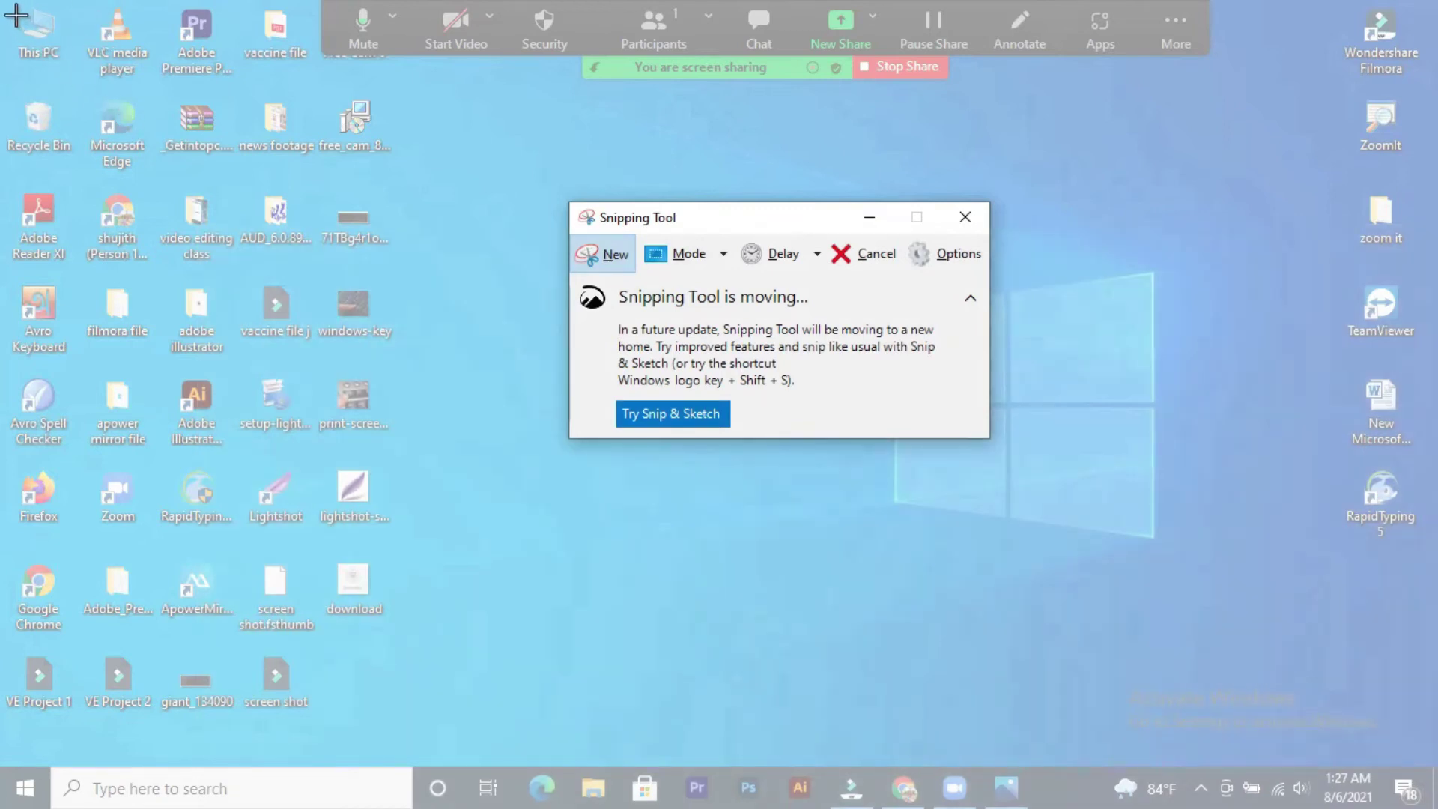
drag(6, 7, 462, 446)
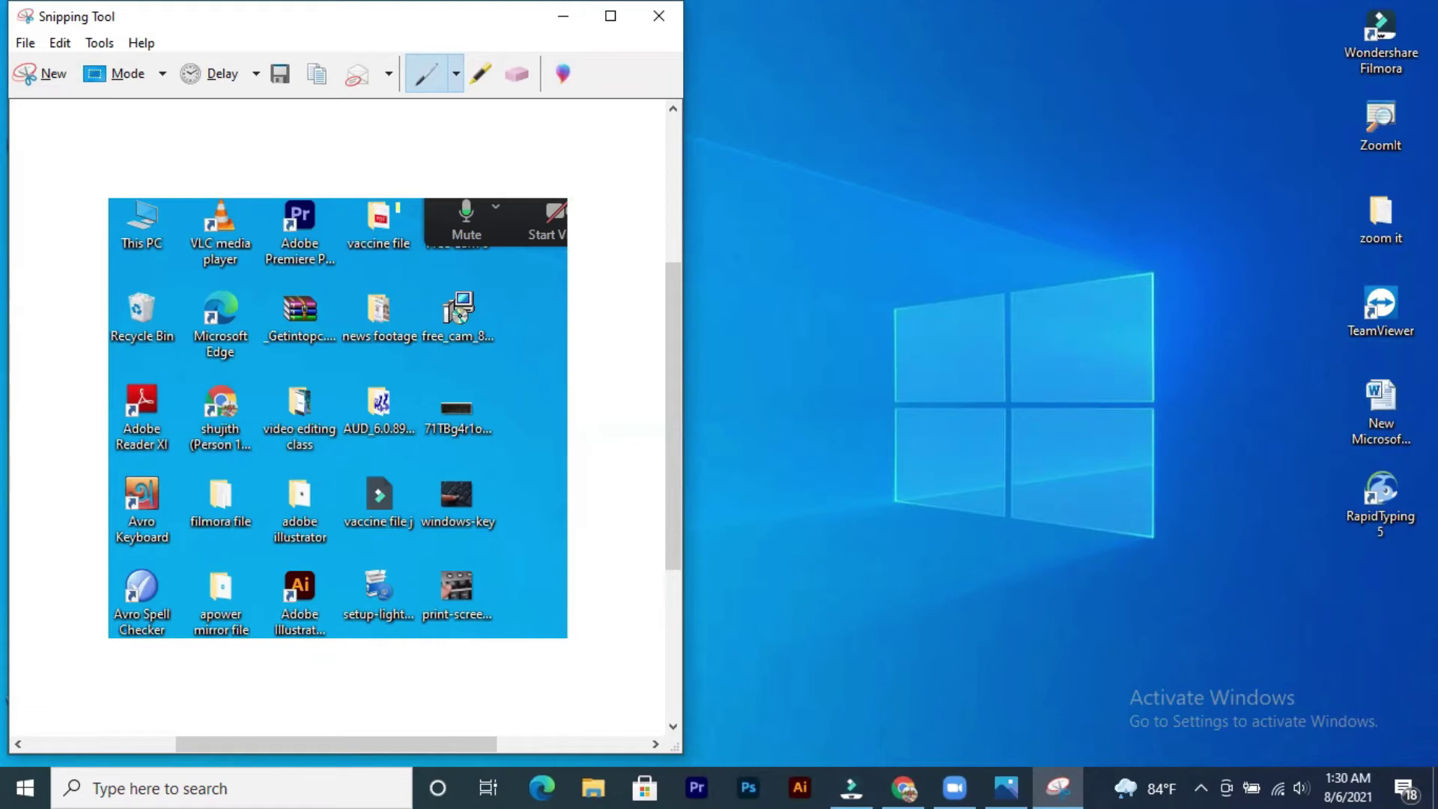
click(29, 44)
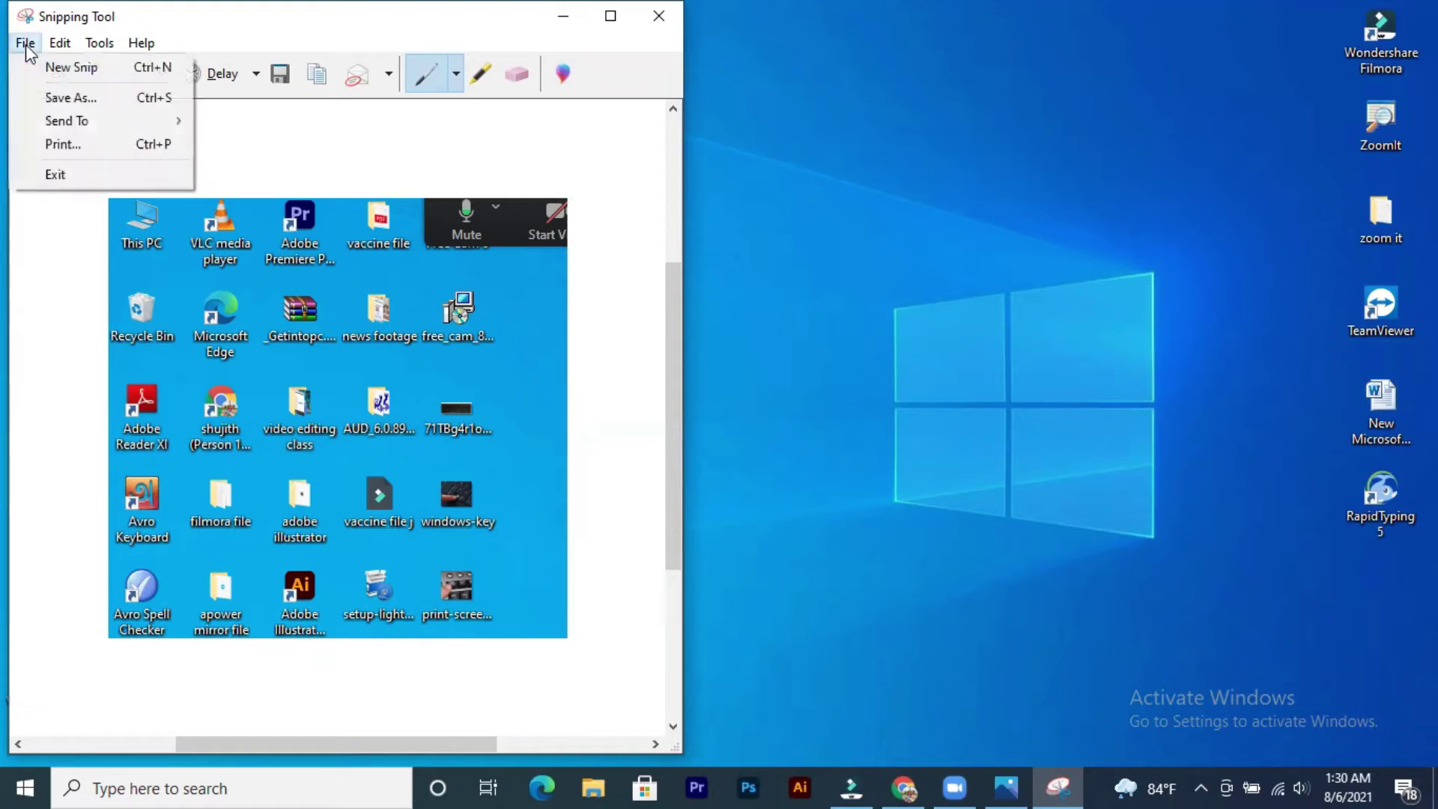
click(70, 97)
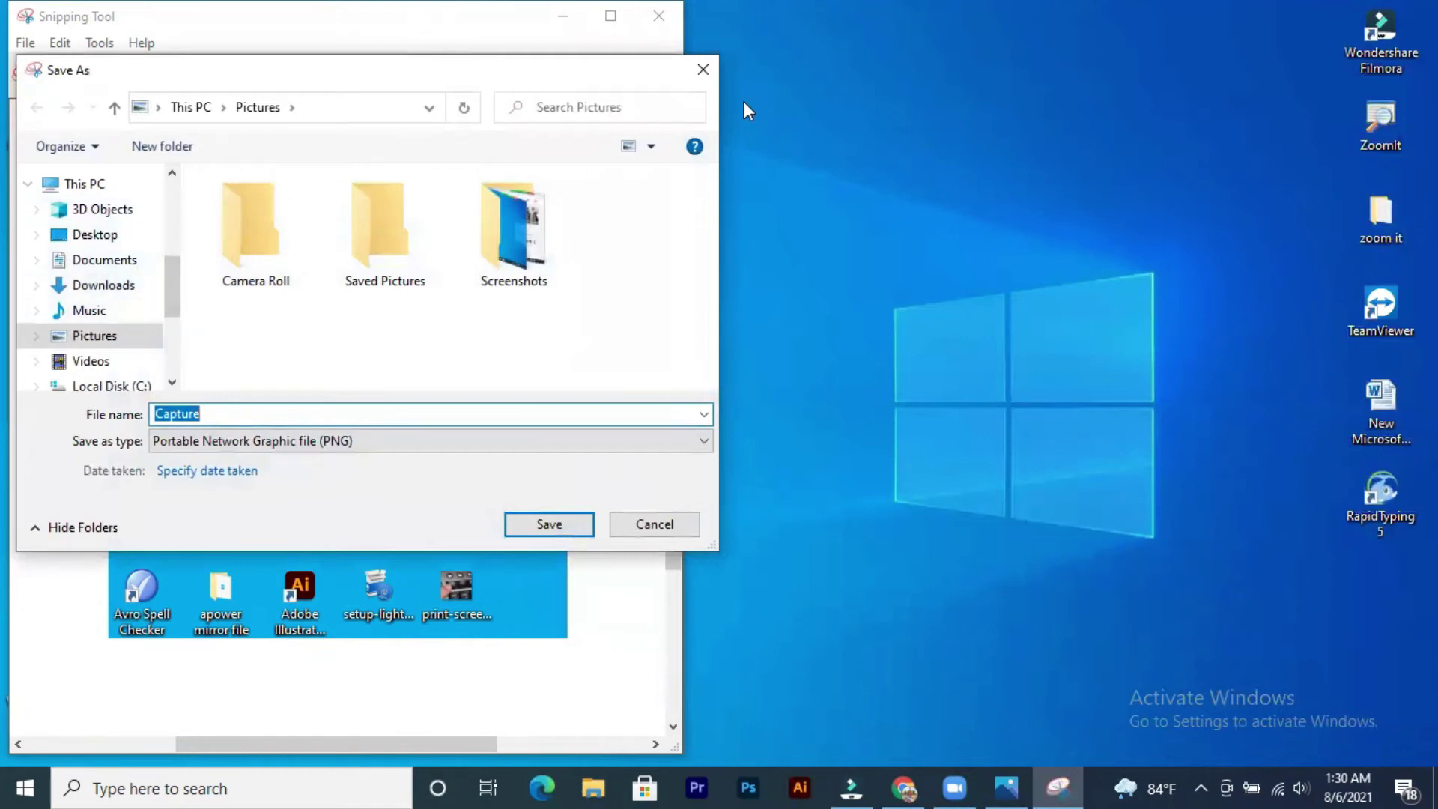
click(702, 69)
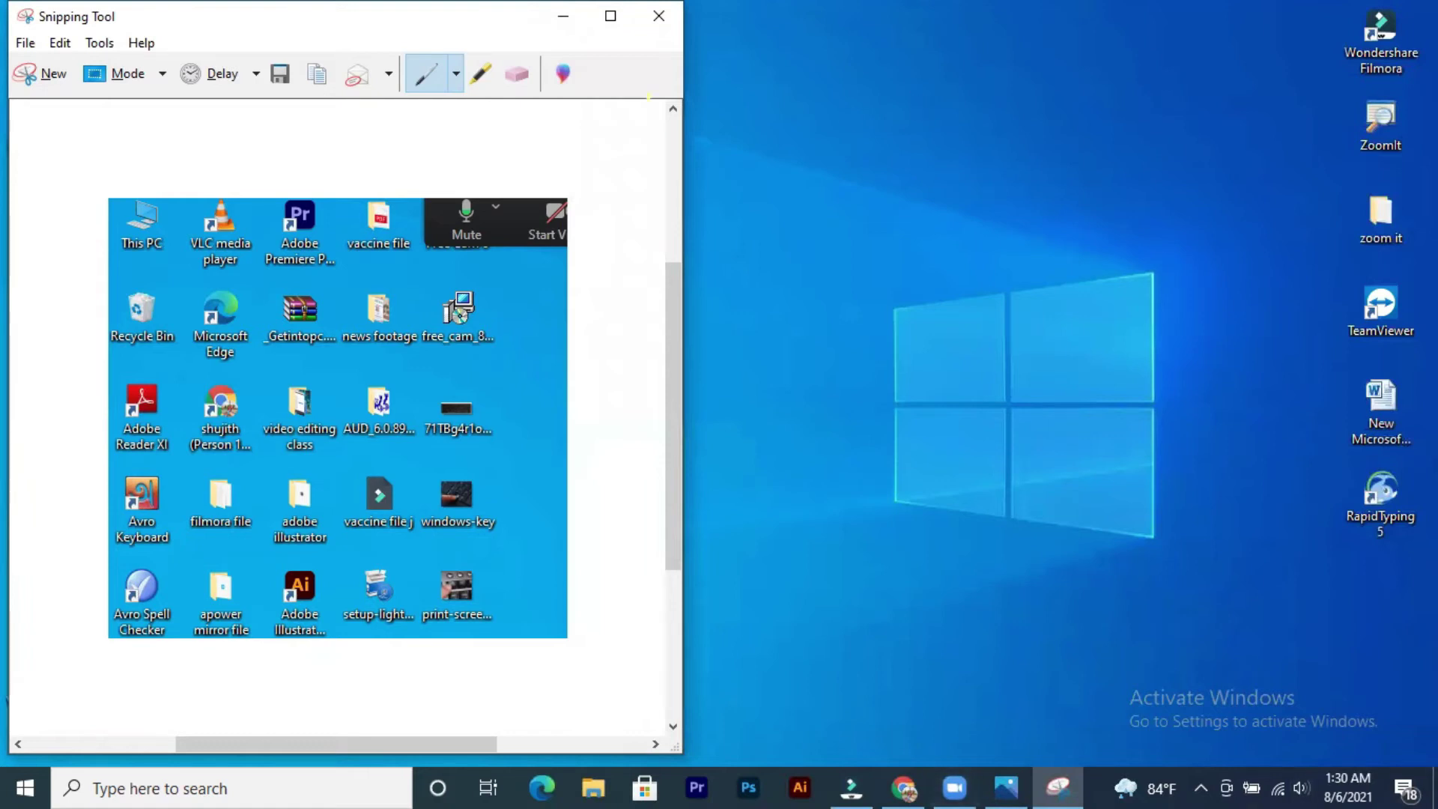
Open the snip in Paint 3D and crop it to 128x206
click(565, 74)
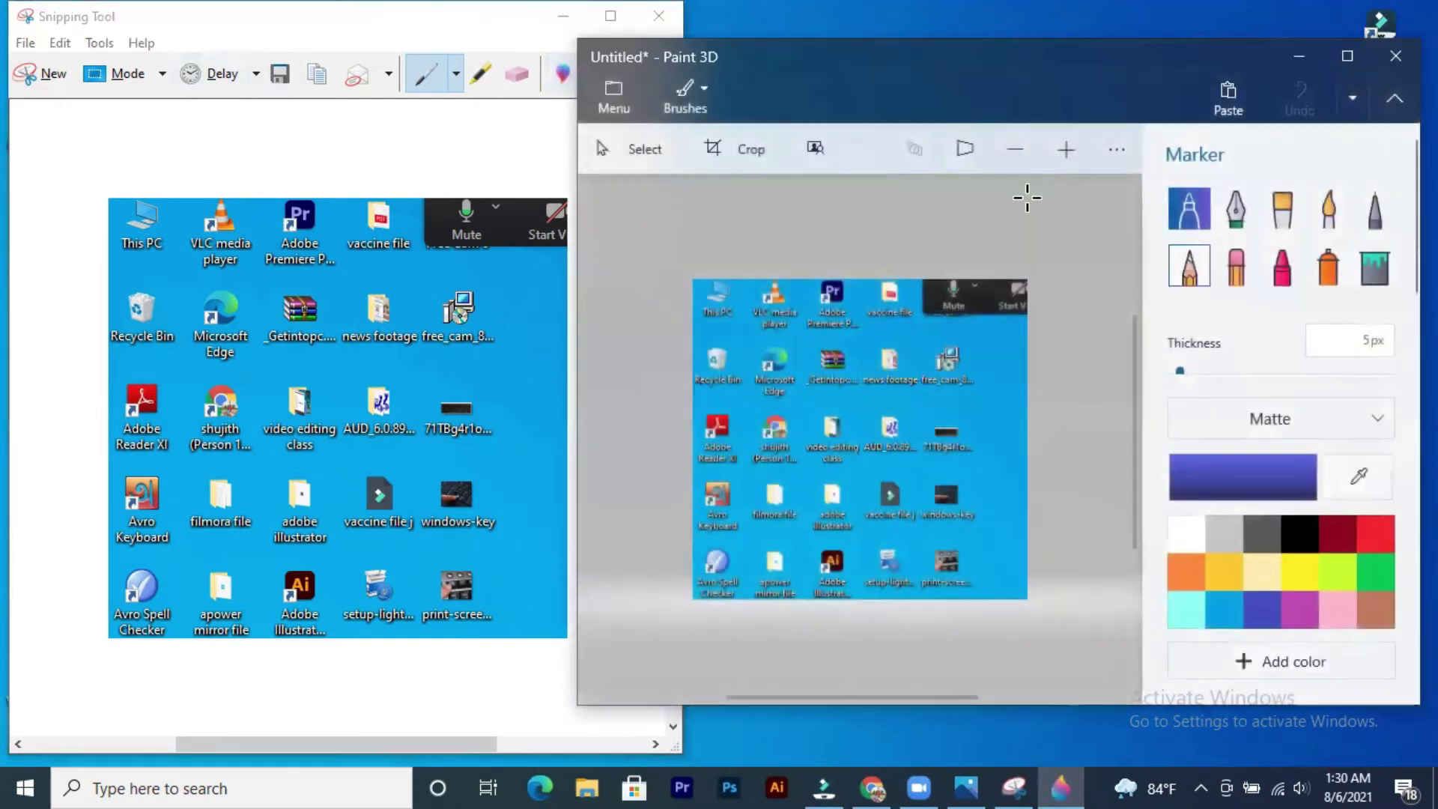
click(757, 150)
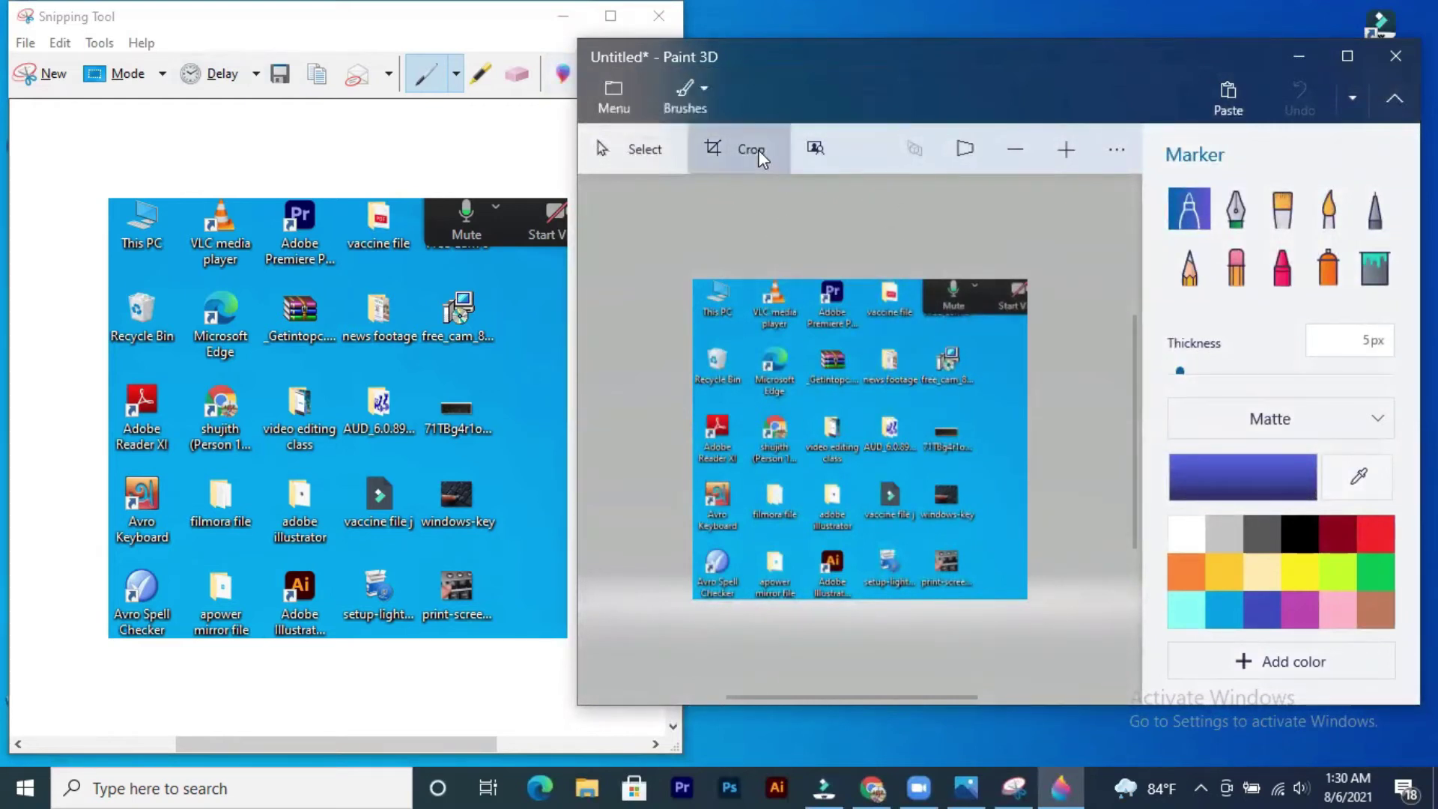
drag(1031, 593, 936, 497)
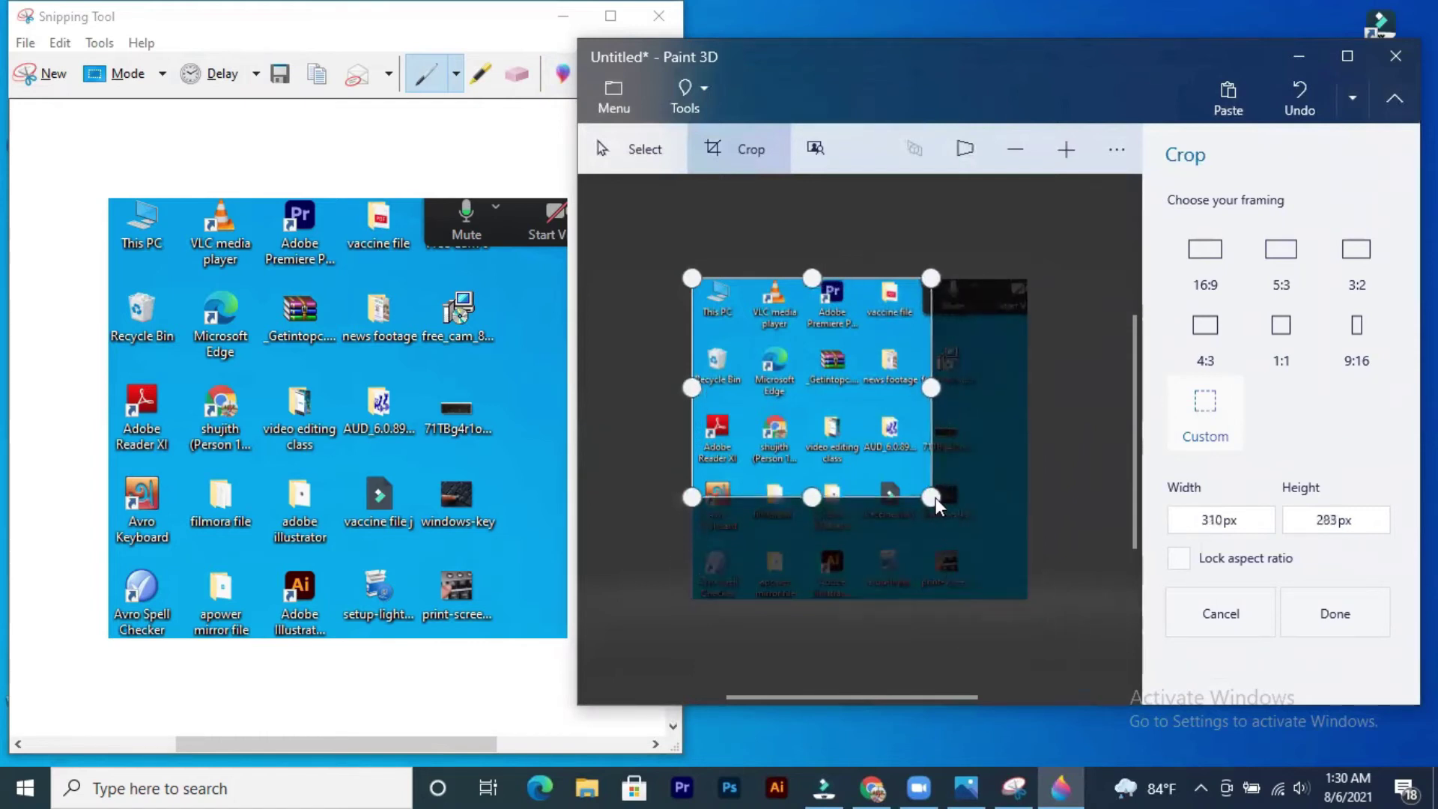
drag(931, 389, 860, 388)
drag(681, 373, 759, 388)
drag(810, 497, 819, 436)
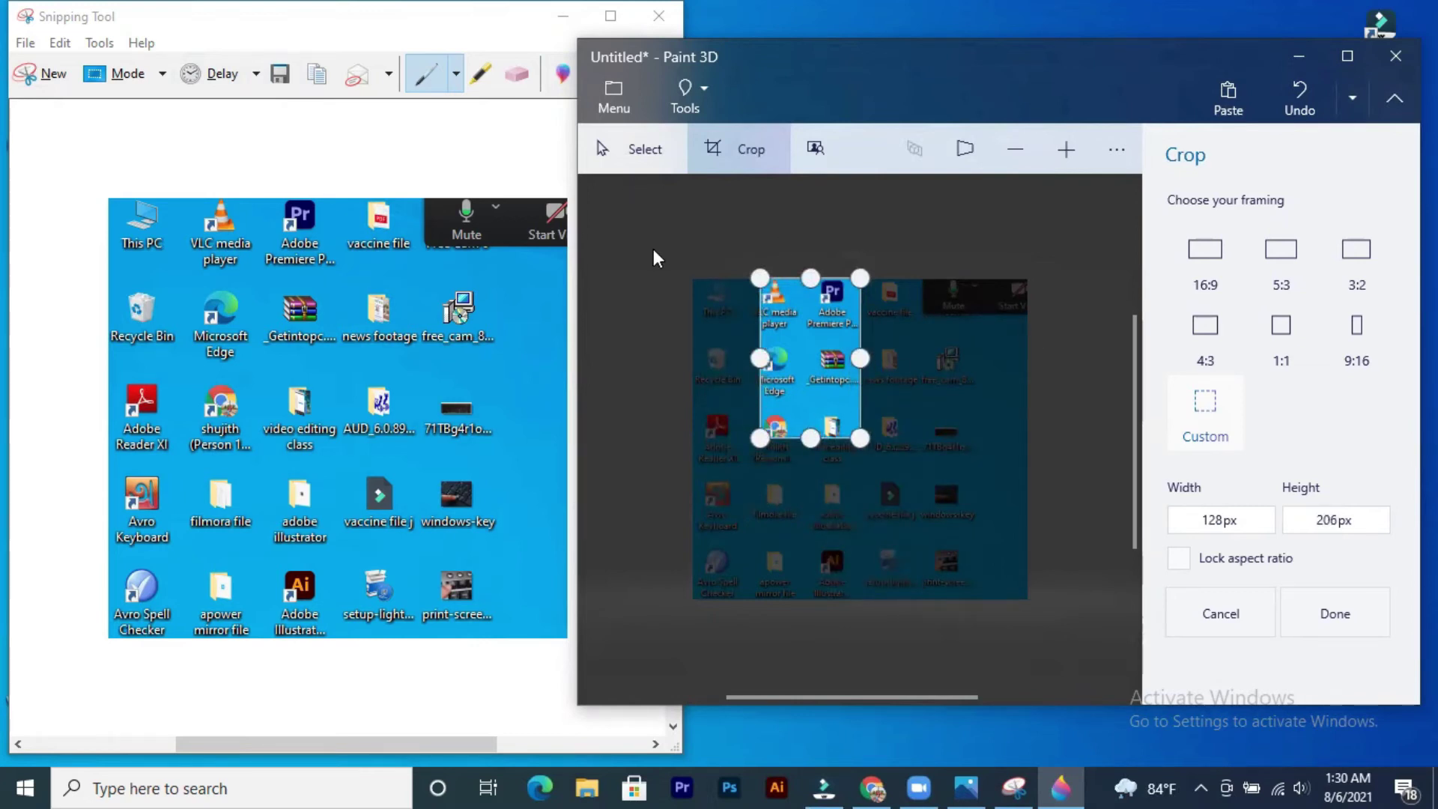
click(1346, 622)
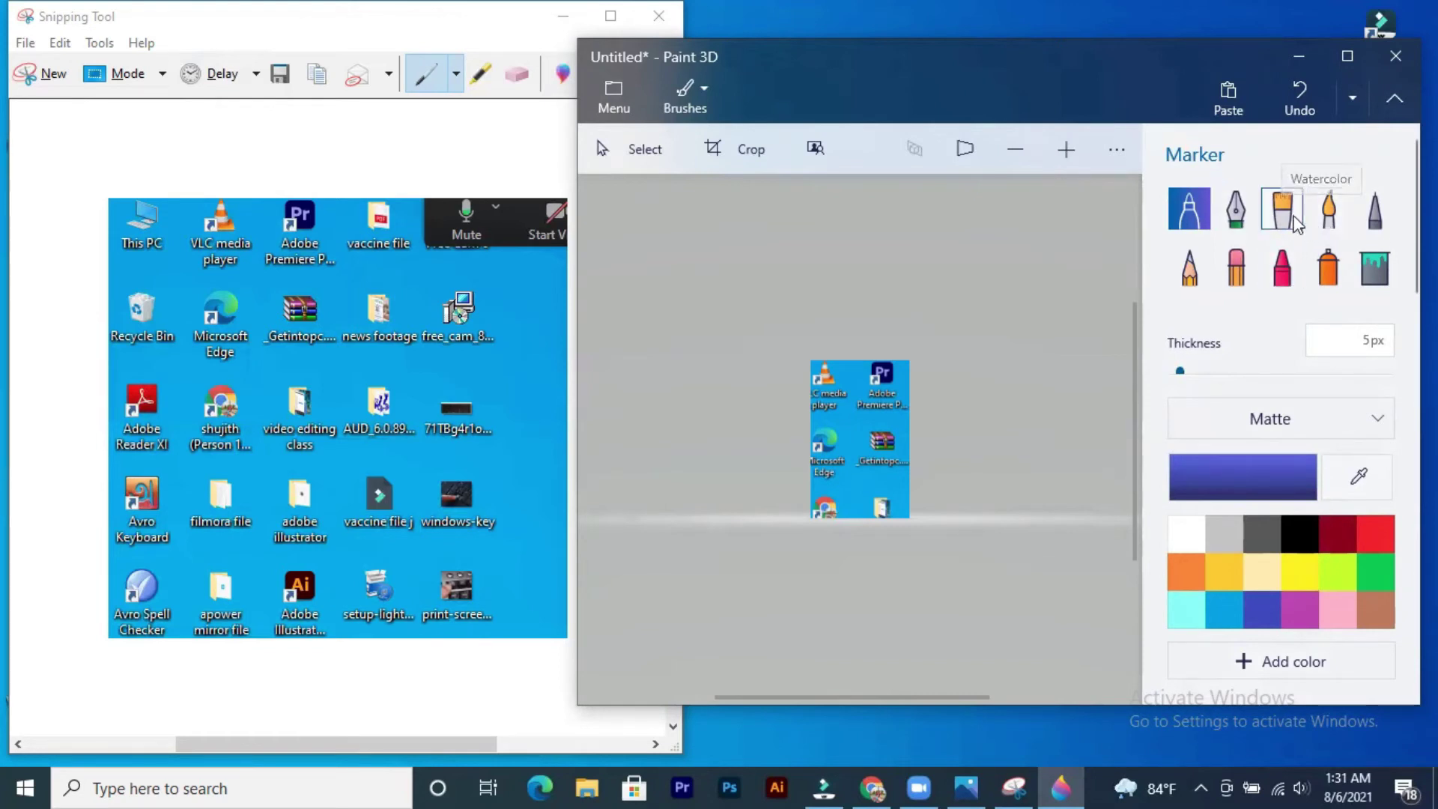
Paint a yellow oil-brush stroke, then close Paint 3D without saving
click(1282, 212)
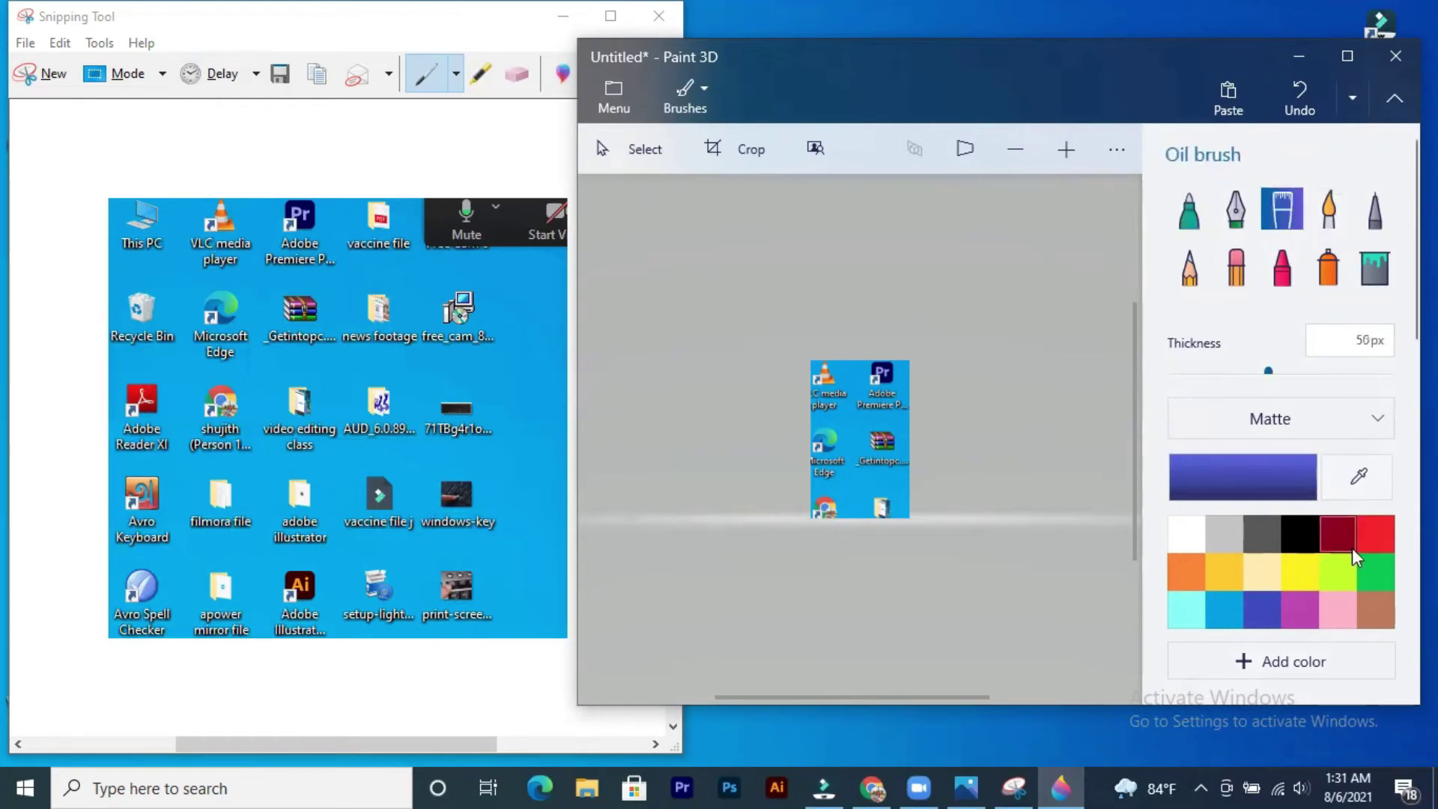
click(1299, 575)
mouse_move(911, 497)
mouse_down()
mouse_move(863, 410)
mouse_move(851, 451)
mouse_move(895, 393)
mouse_move(899, 419)
mouse_up()
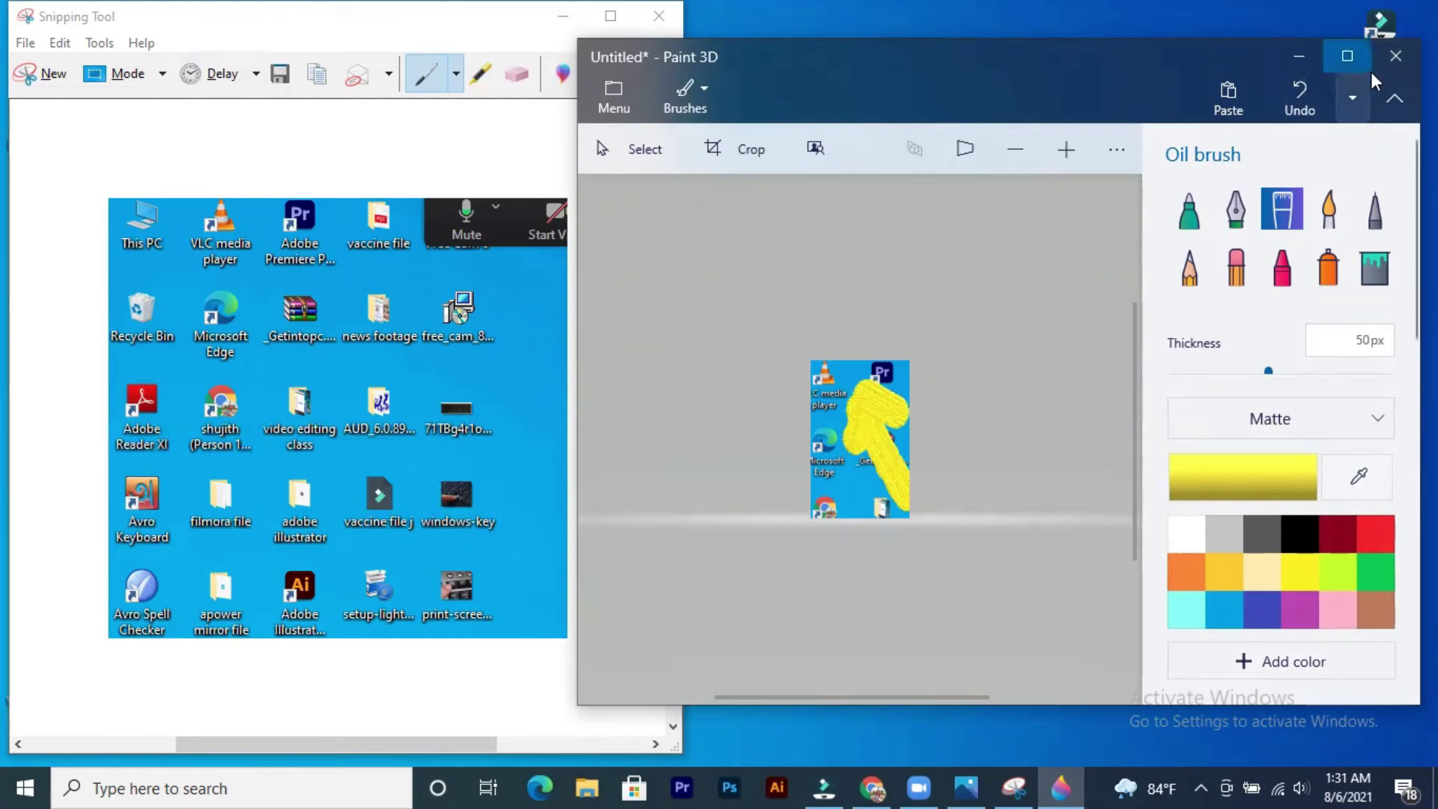
click(1386, 57)
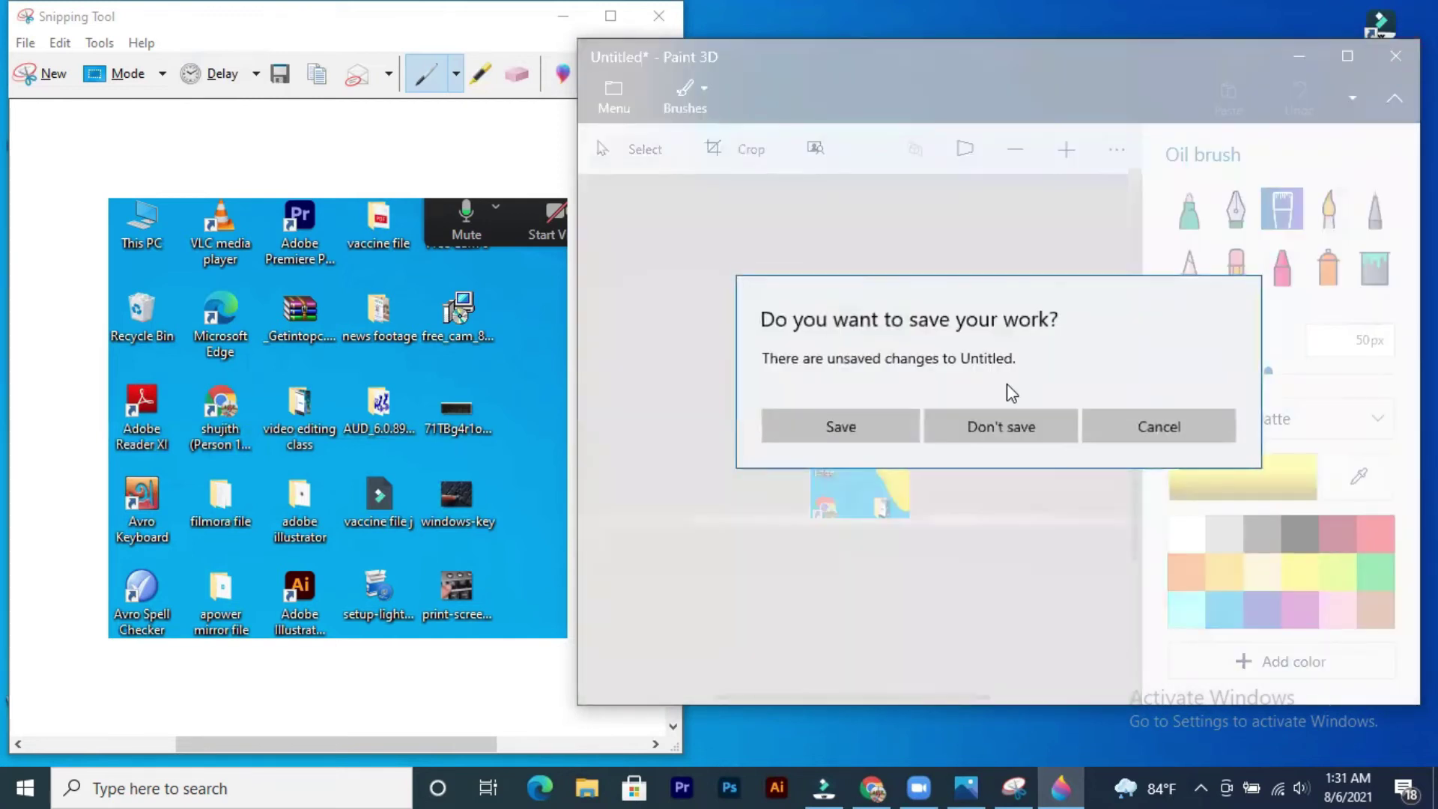
click(998, 427)
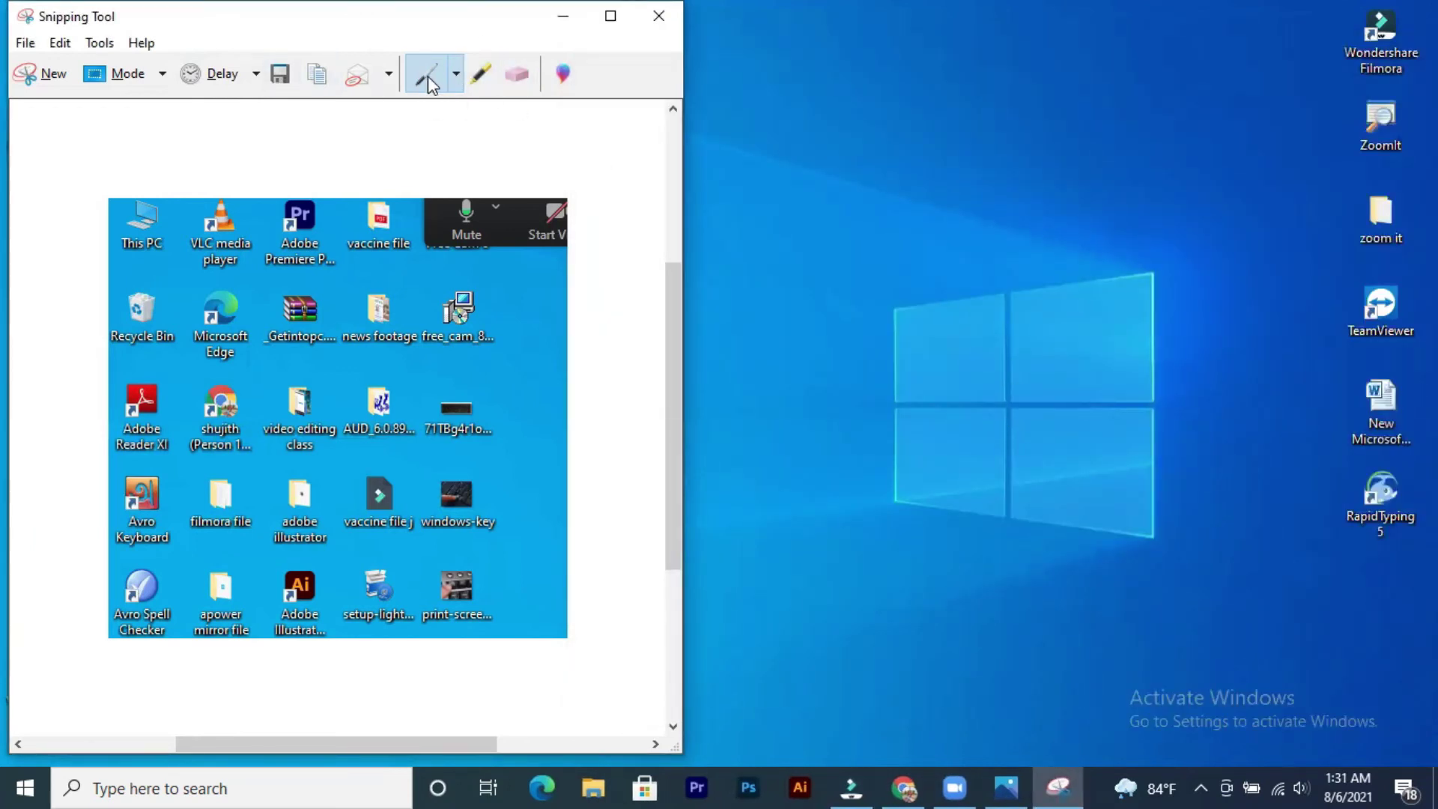
Draw a yellow arrow toward the news footage icon, then a thin blue pen stroke beside it
drag(514, 460, 387, 307)
mouse_move(376, 360)
mouse_down()
mouse_move(387, 305)
mouse_move(420, 337)
mouse_up()
click(455, 74)
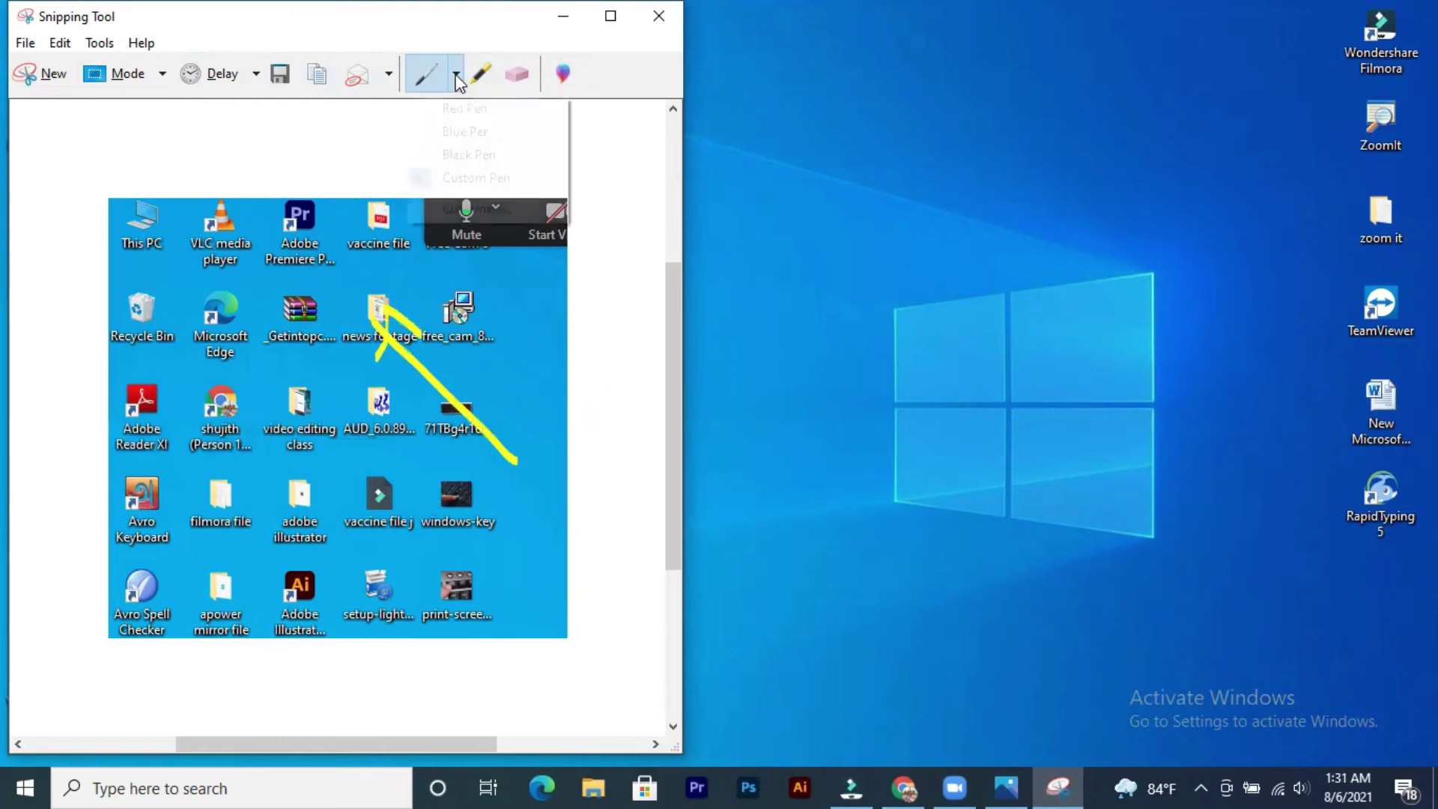
click(486, 132)
drag(509, 346, 438, 265)
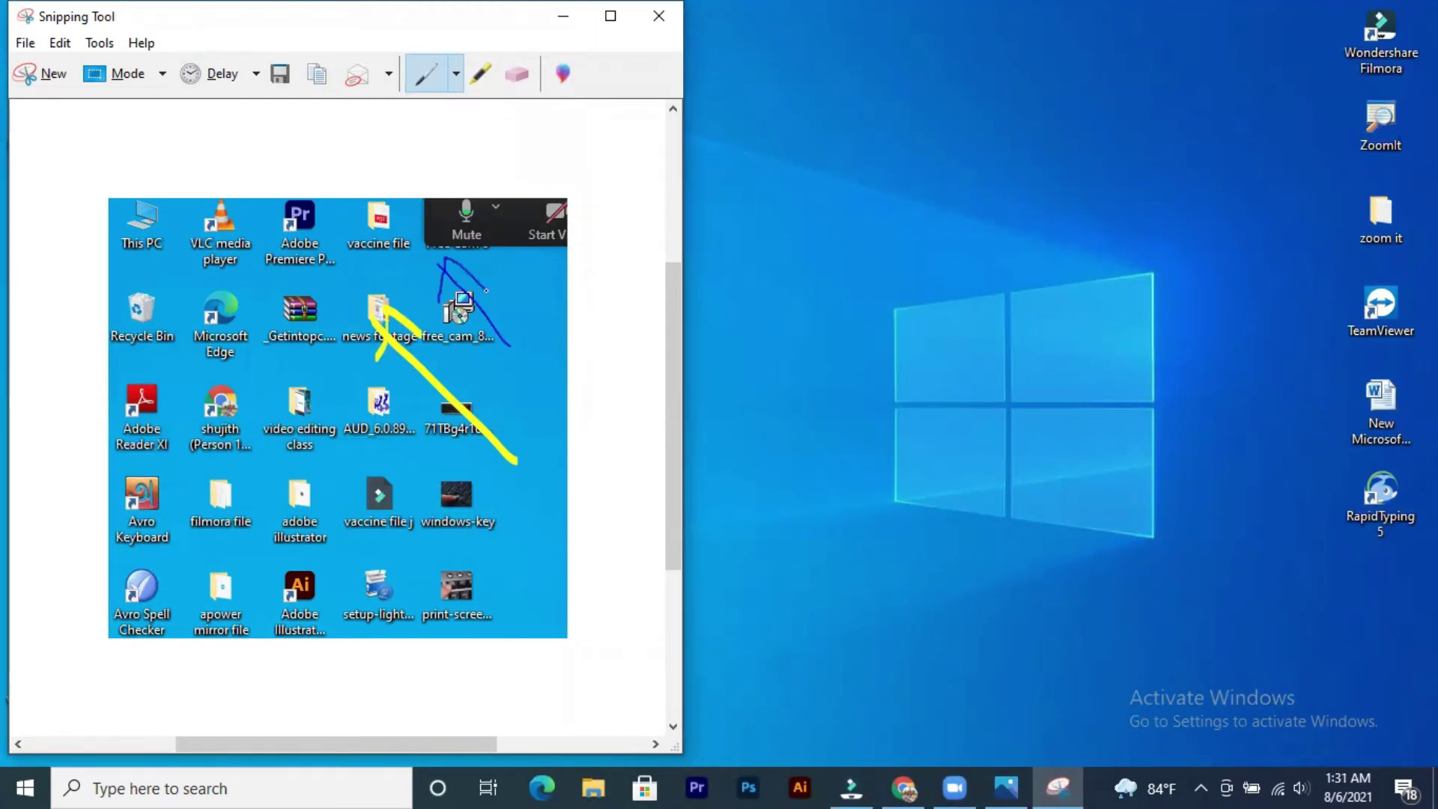
click(455, 74)
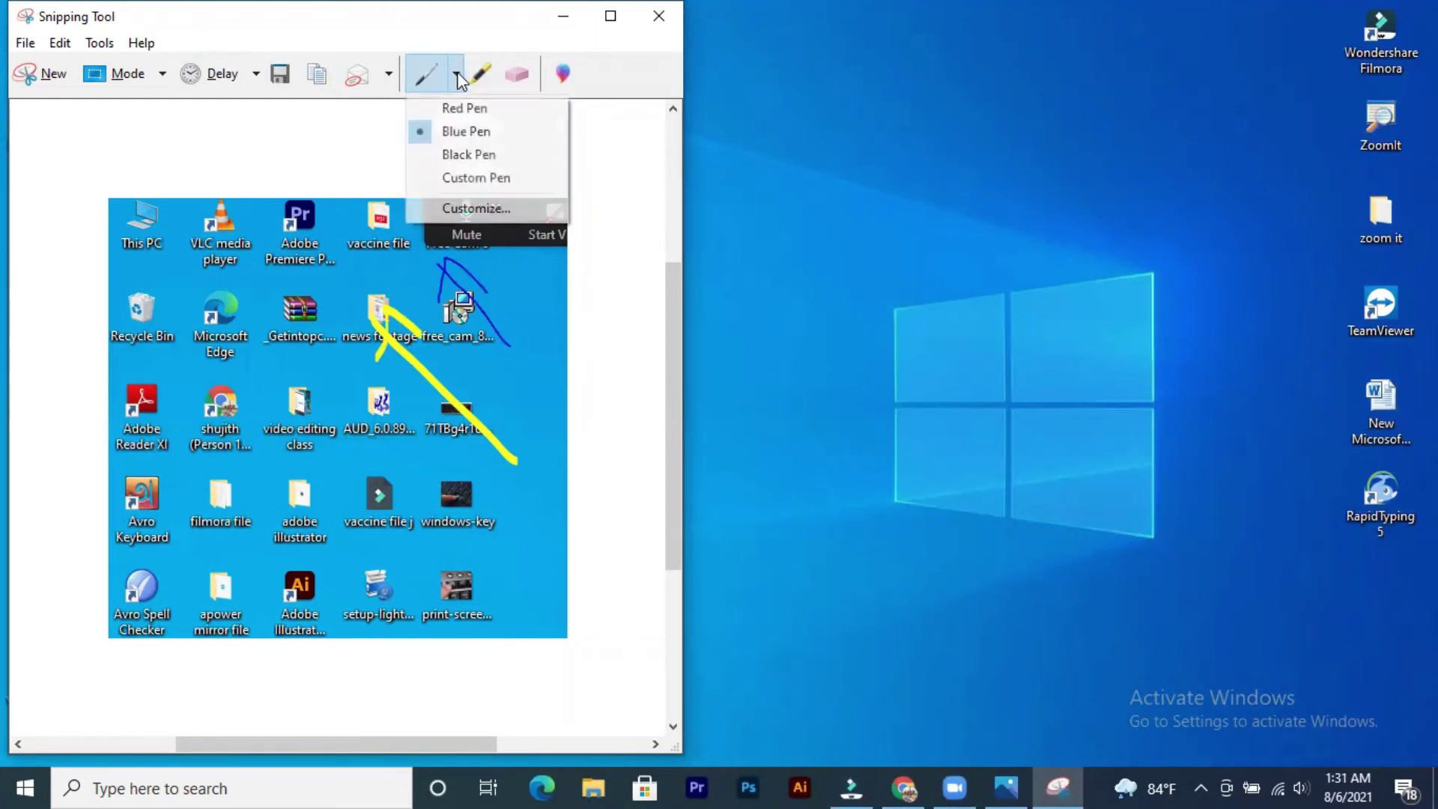
Customize the pen to Red, Medium point thickness, chisel tip, and confirm
click(488, 209)
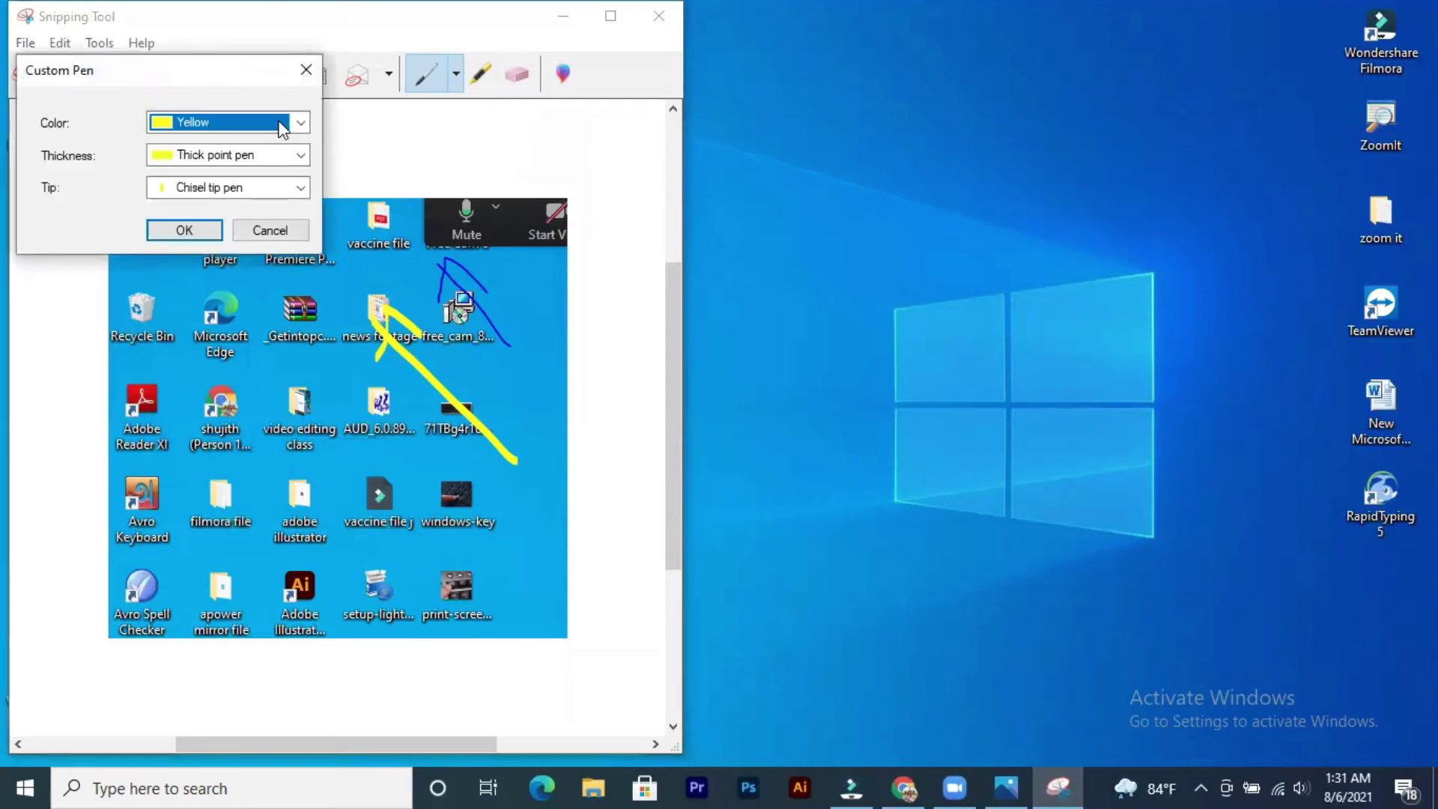
click(300, 123)
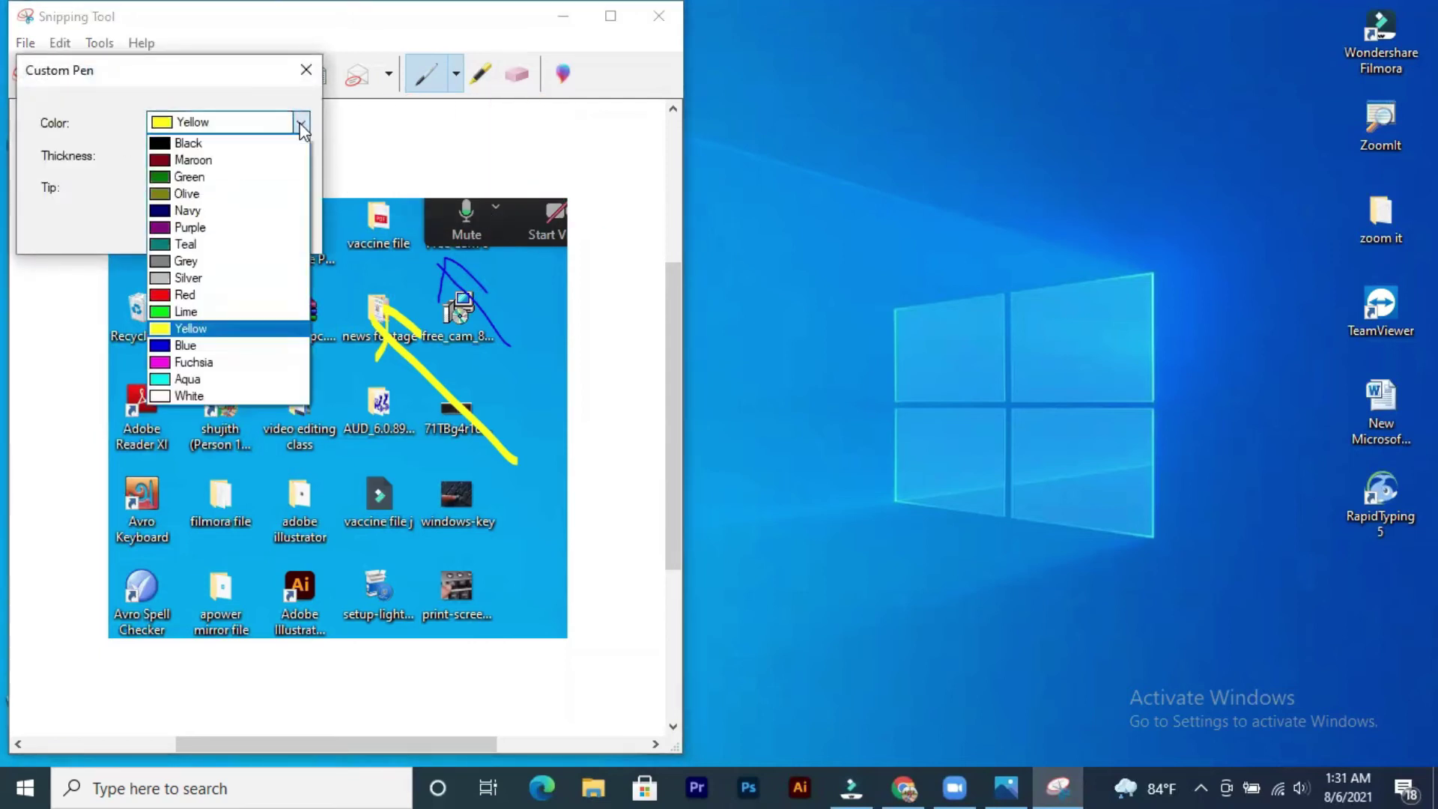
click(180, 295)
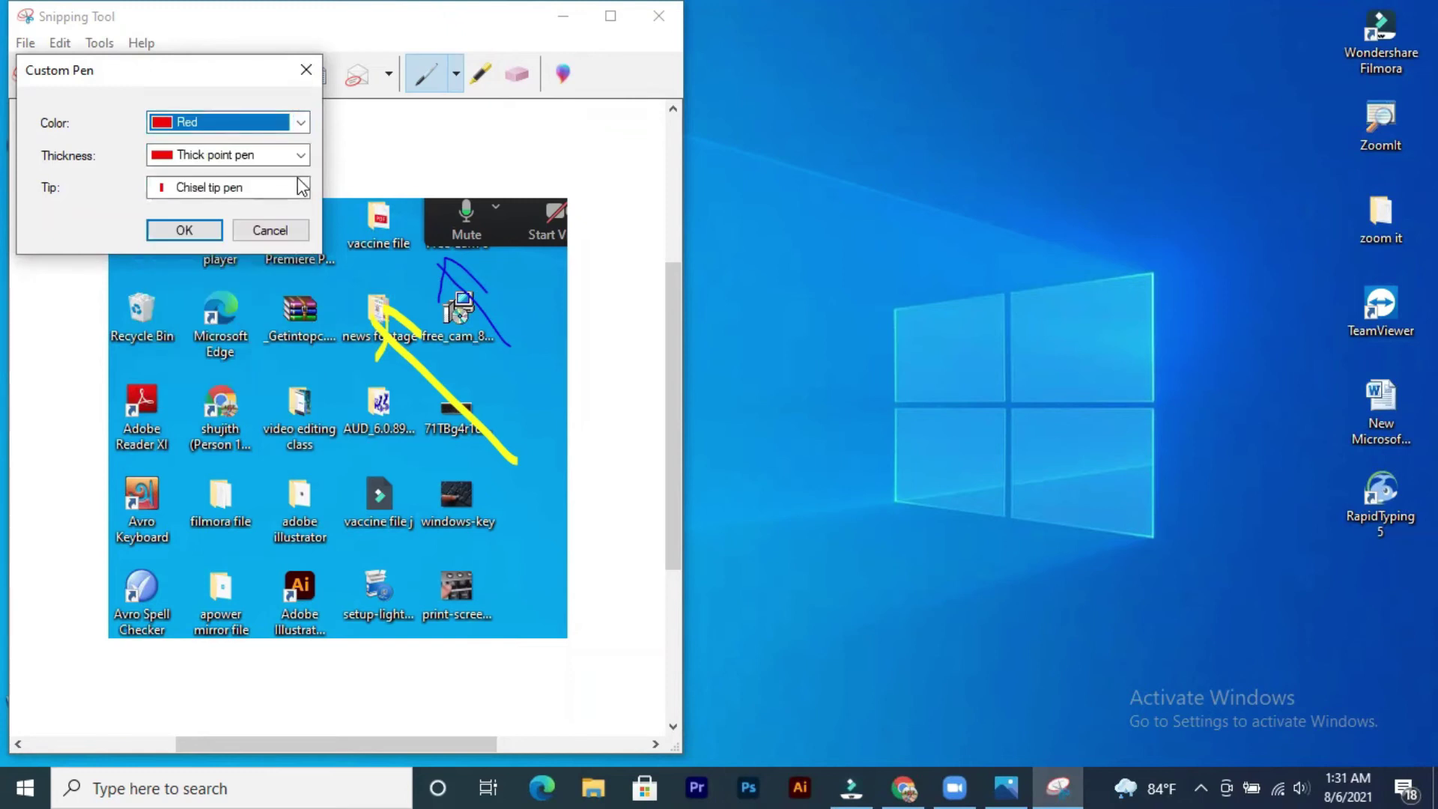
click(303, 124)
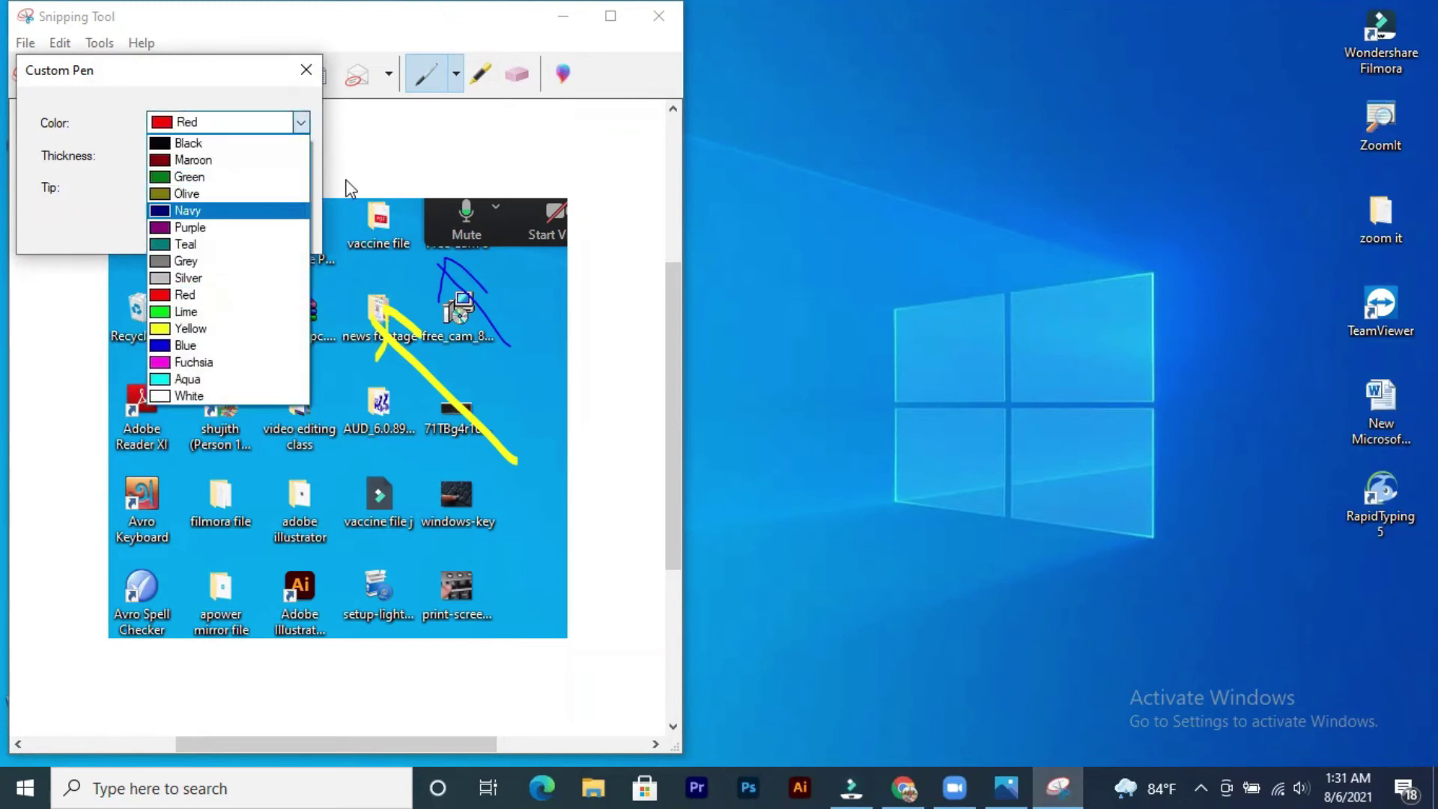
click(419, 168)
click(300, 155)
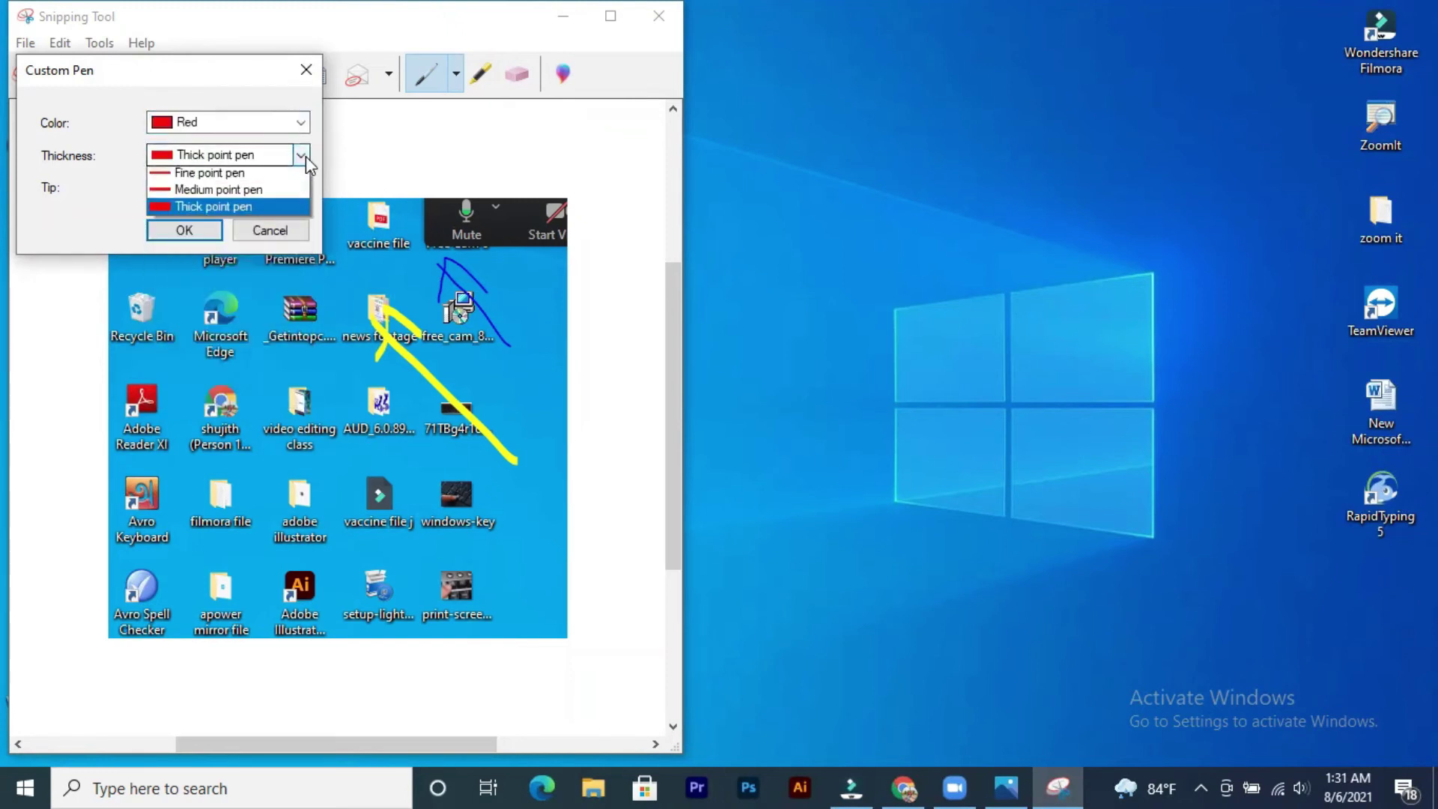
click(236, 194)
click(321, 381)
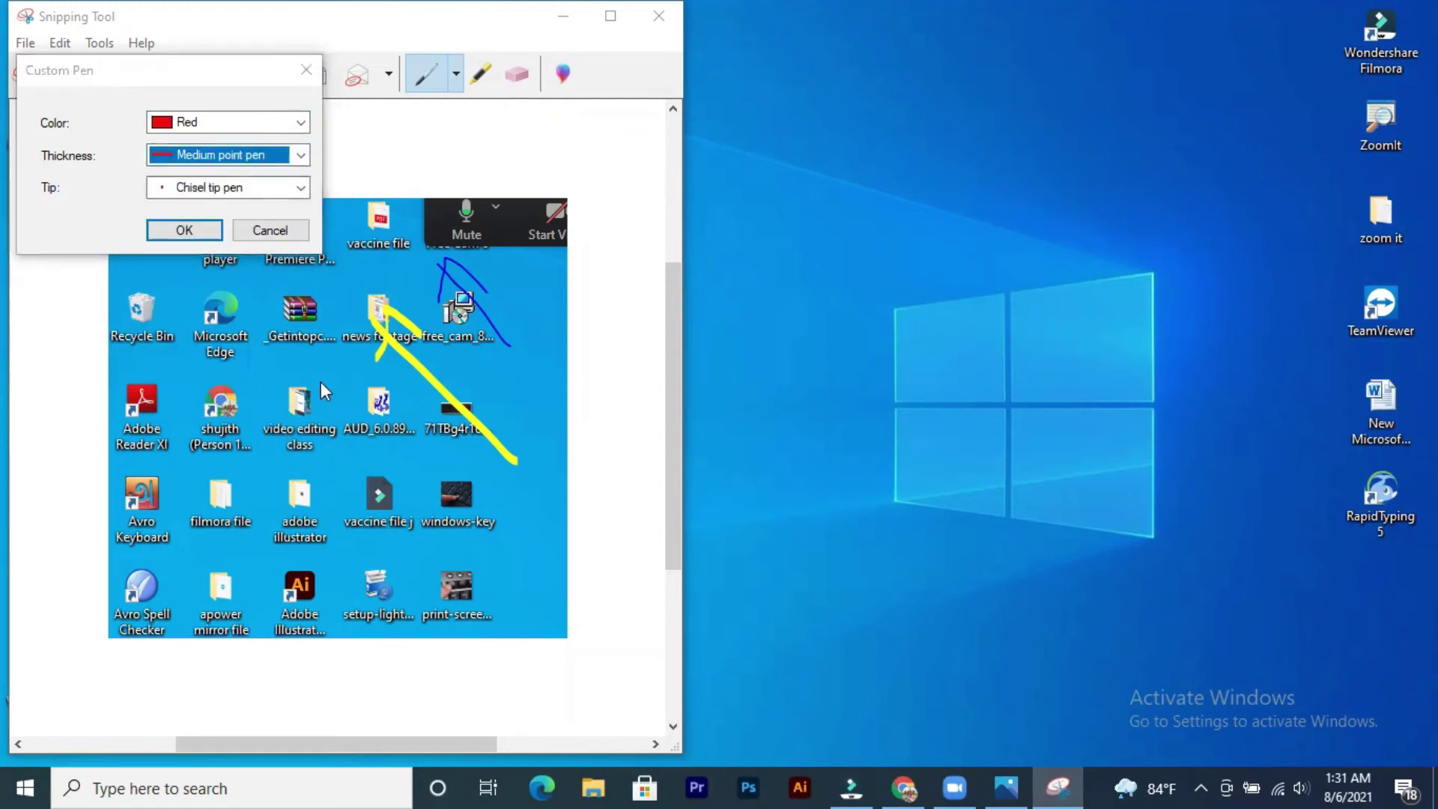
click(193, 231)
Draw a red pen mark mid-snip, then loop green highlighter around Edge, its neighbour and a lower icon
drag(414, 508, 349, 428)
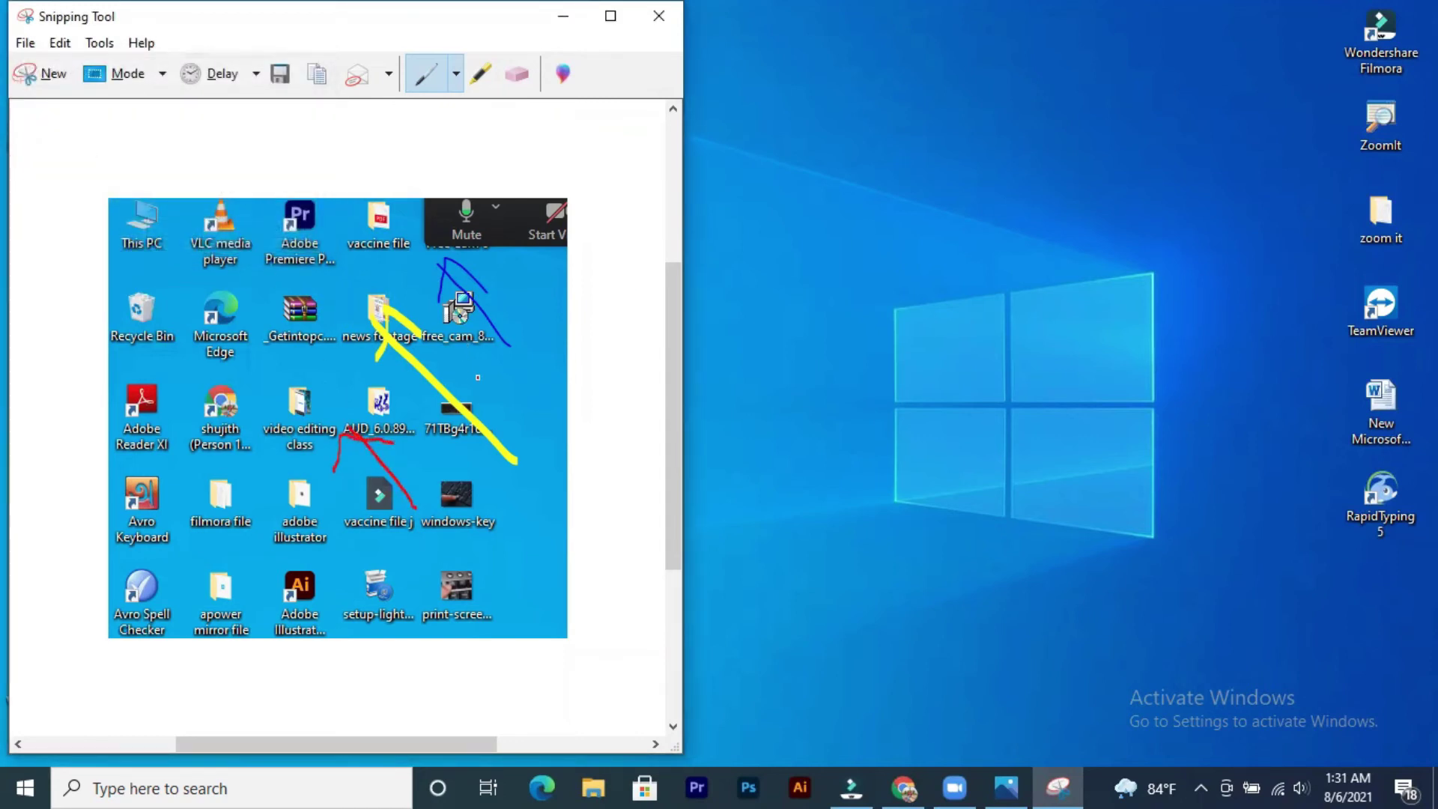
click(482, 76)
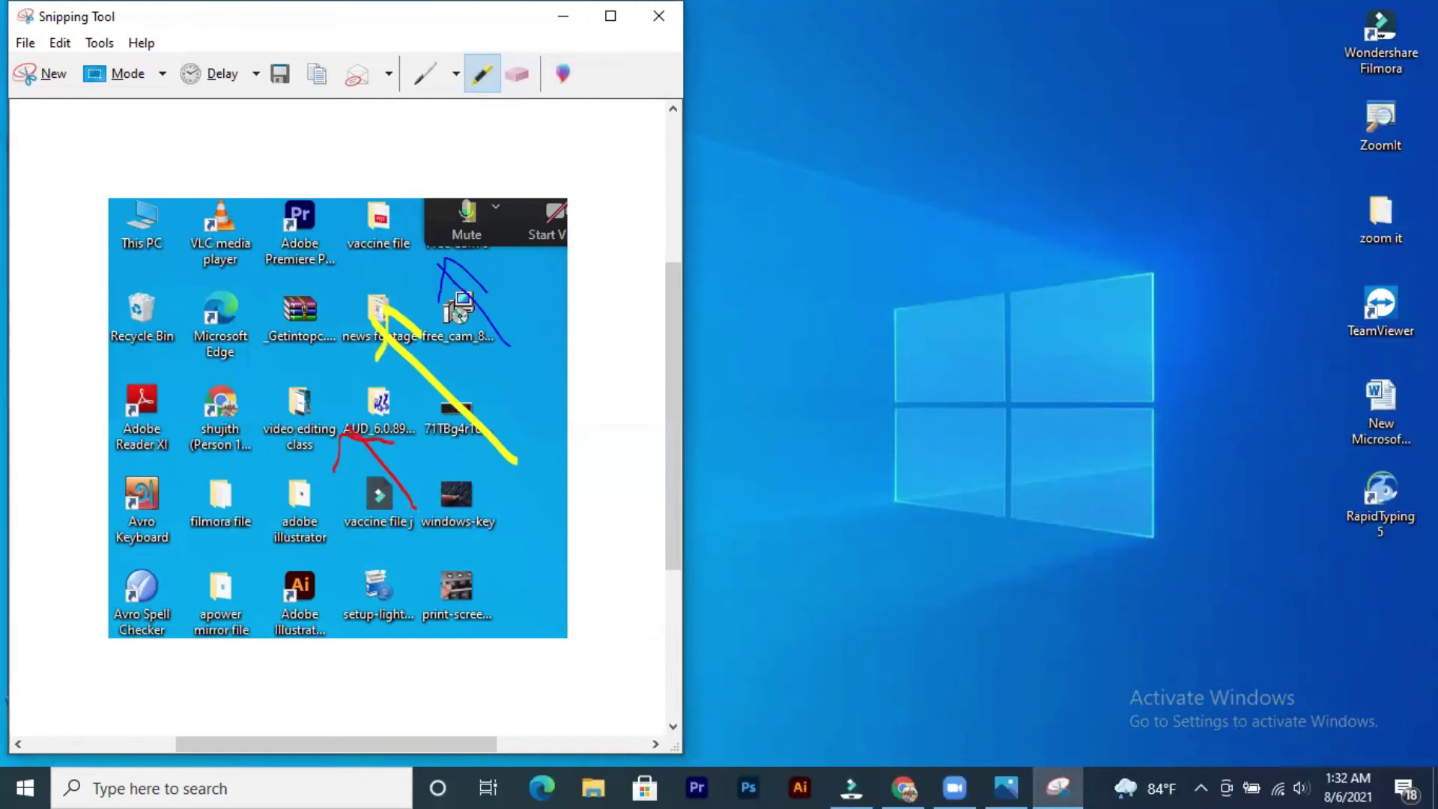
drag(472, 570, 335, 468)
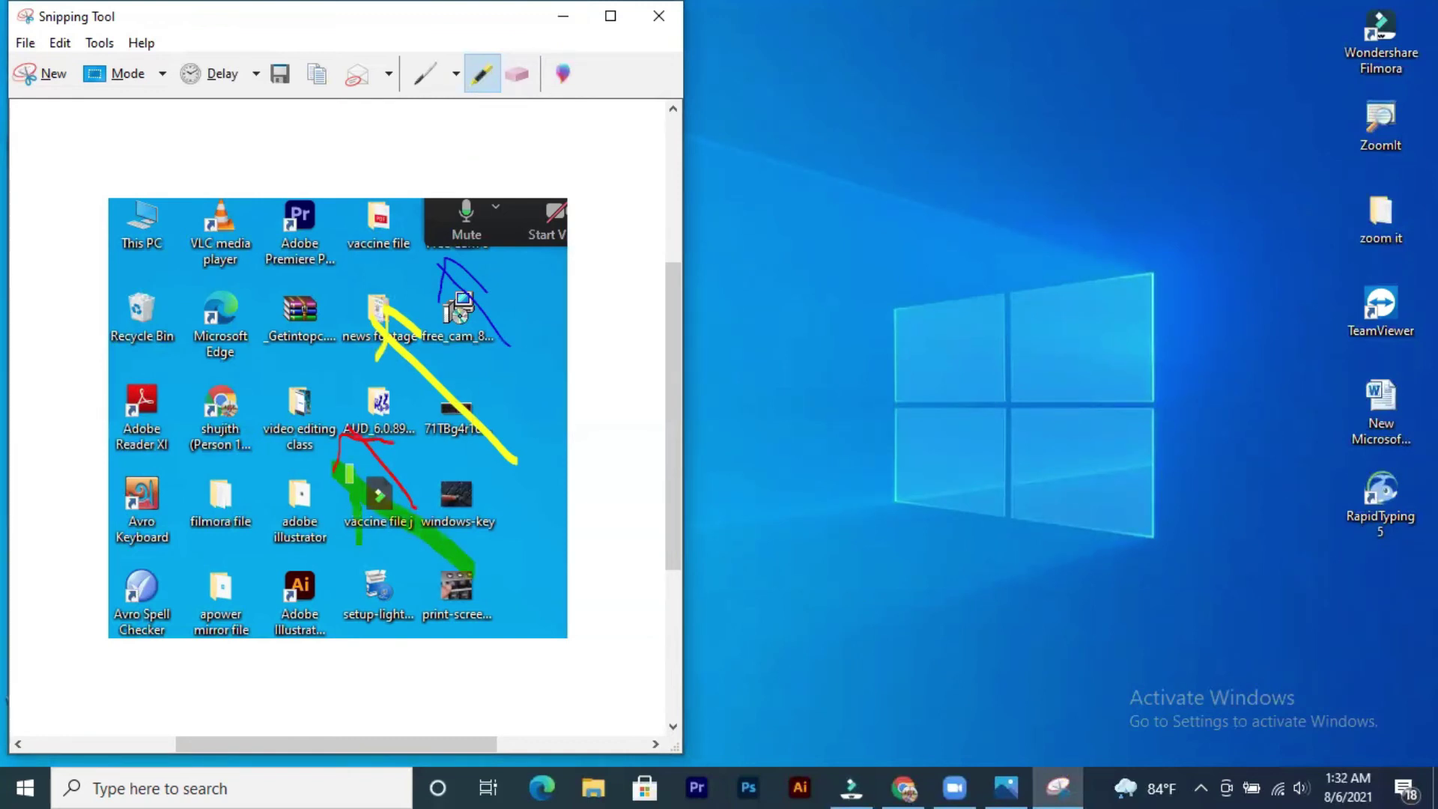
mouse_move(217, 320)
mouse_down()
mouse_move(211, 283)
mouse_move(208, 333)
mouse_move(228, 264)
mouse_move(208, 271)
mouse_up()
mouse_move(323, 285)
mouse_down()
mouse_move(292, 333)
mouse_move(273, 278)
mouse_up()
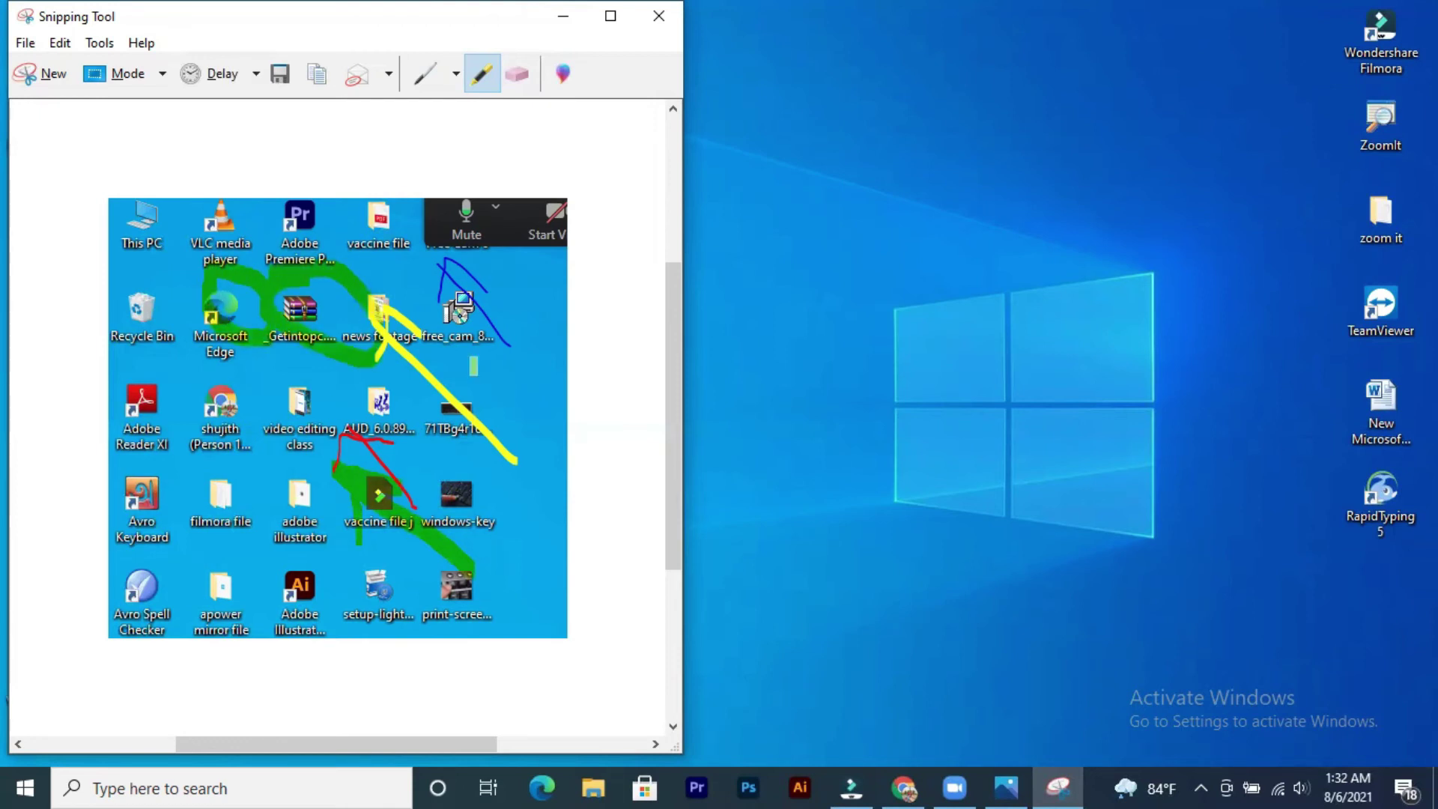